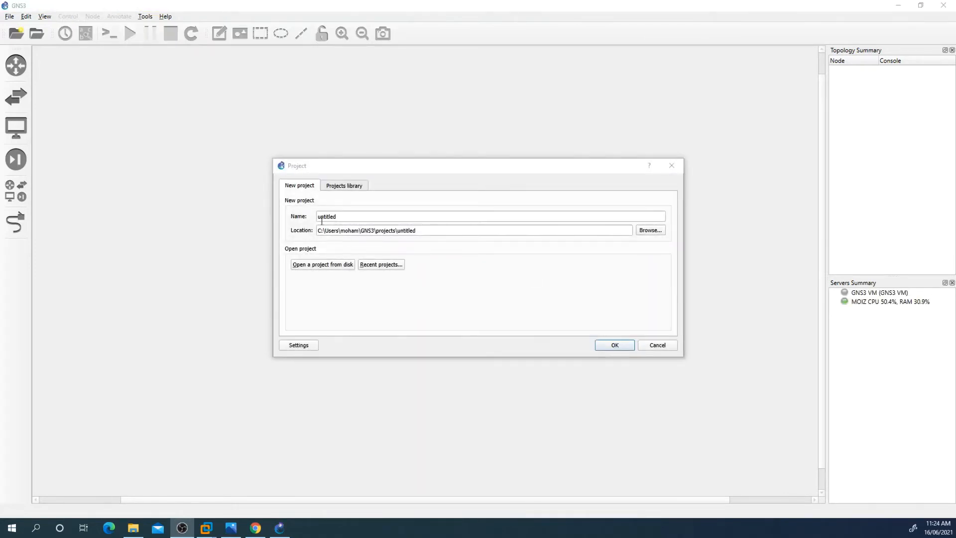
Step: Create a new blank project named CCNP Security 300-710
click(656, 344)
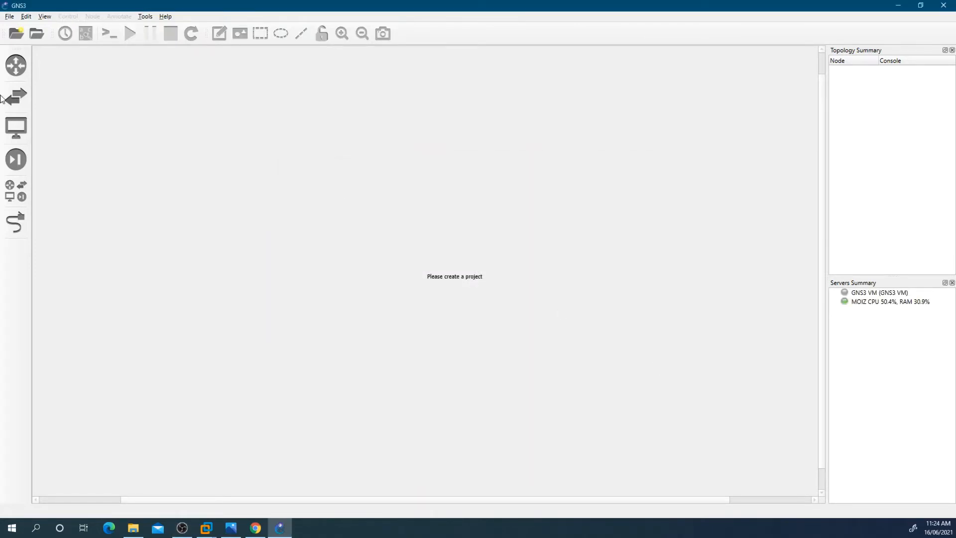
click(10, 18)
click(17, 27)
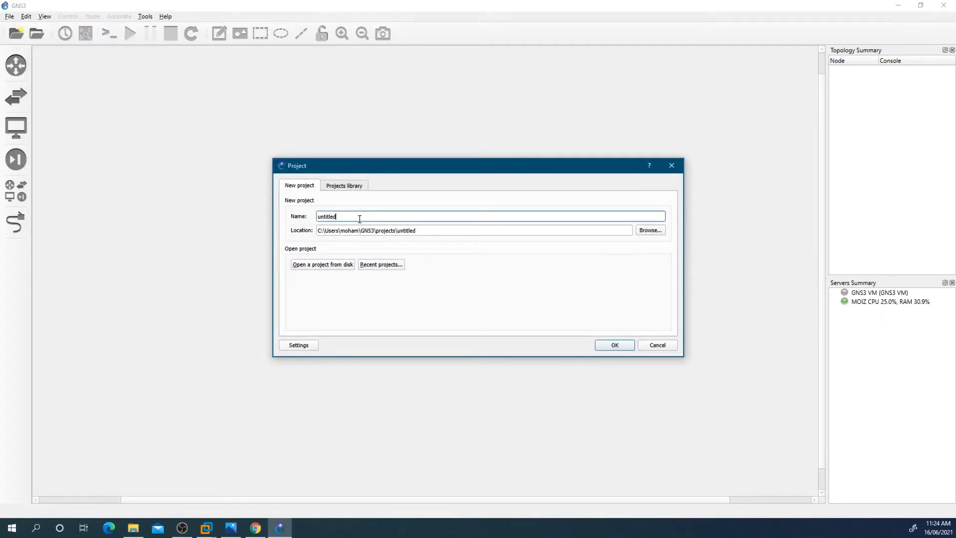
text(CCNP Security 300-710)
click(613, 346)
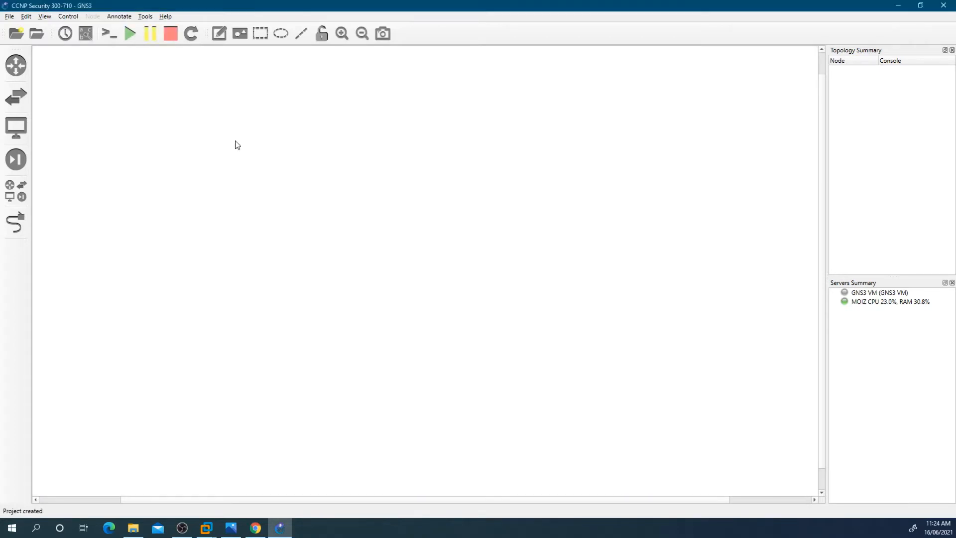
Step: Add an FMCv security device to the upper part of the canvas
click(19, 159)
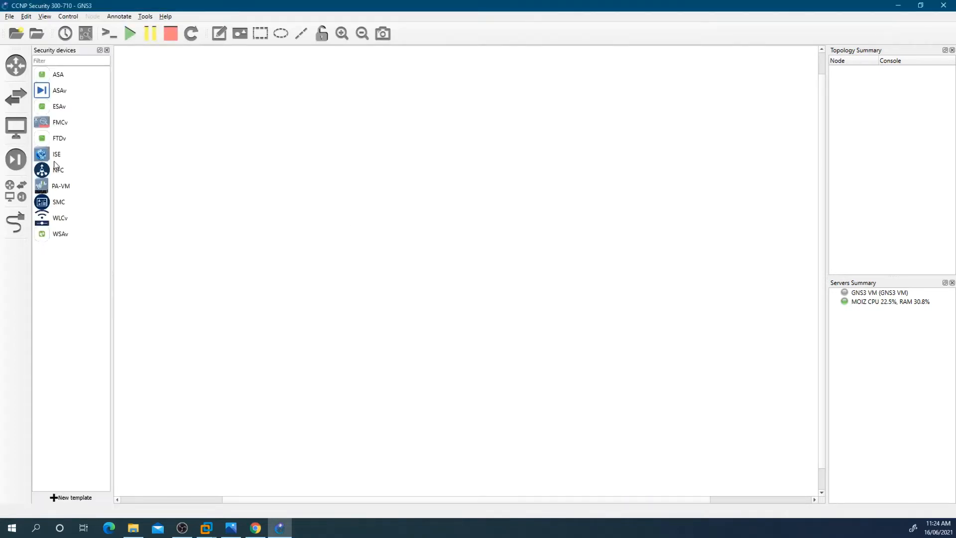
drag(49, 128, 299, 123)
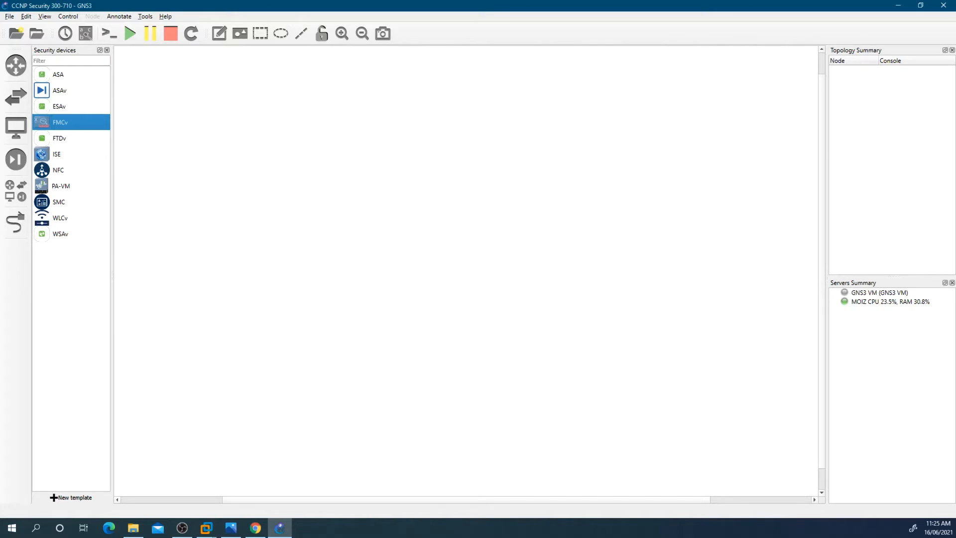
mouse_move(299, 122)
mouse_down()
mouse_move(309, 120)
mouse_move(297, 114)
mouse_up()
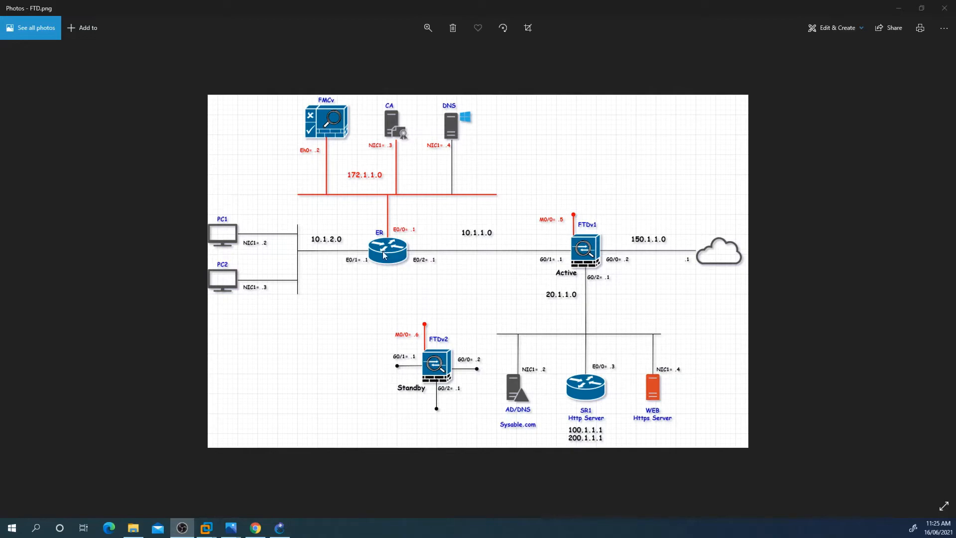
click(279, 528)
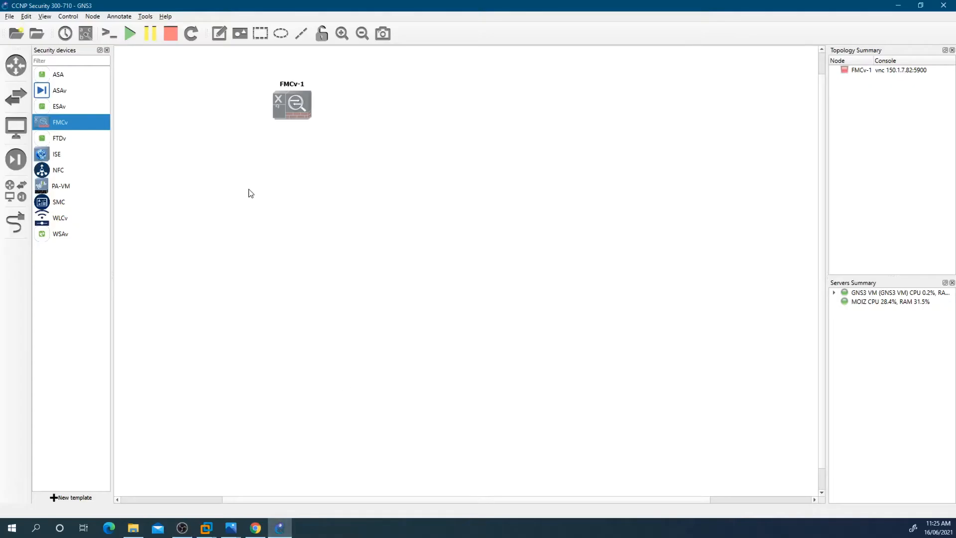
Step: Checking the topology diagram, add a webterm end device to the right of FMCv-1 and name it MGMT-PC
key(alt+Tab)
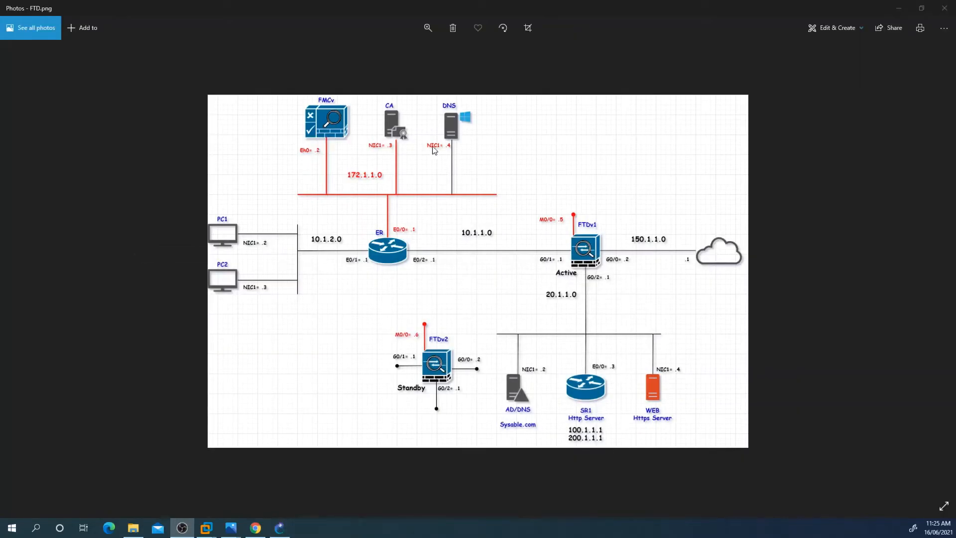
click(280, 528)
click(18, 139)
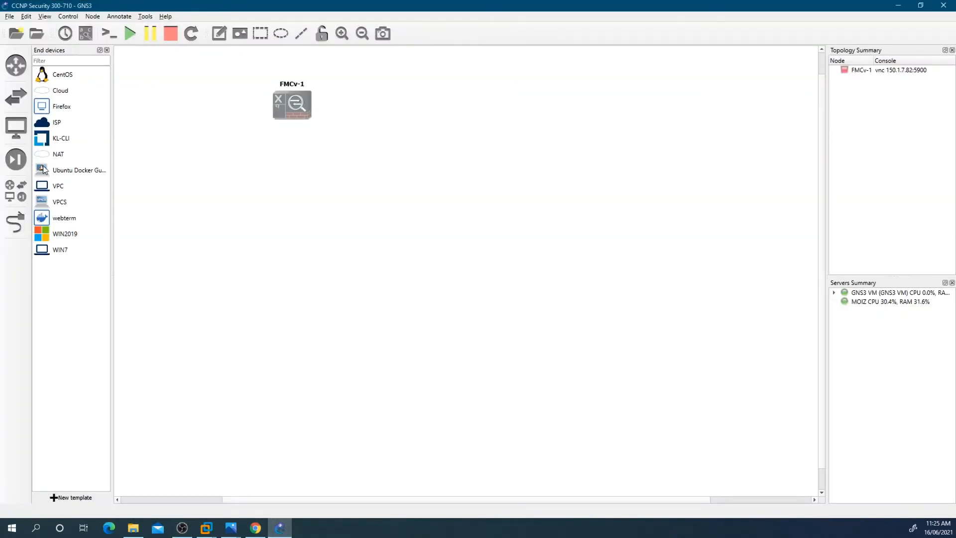
drag(57, 218, 397, 125)
right_click(395, 114)
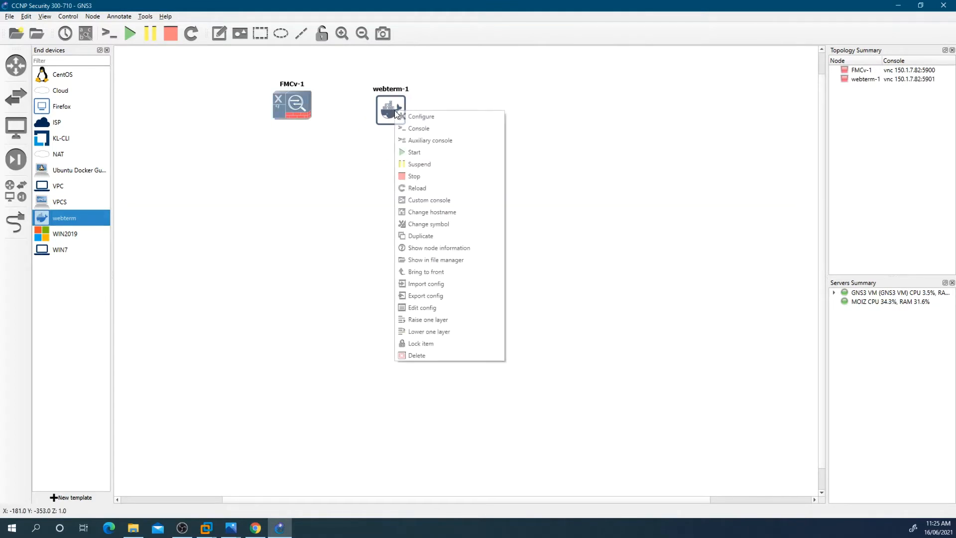
click(415, 120)
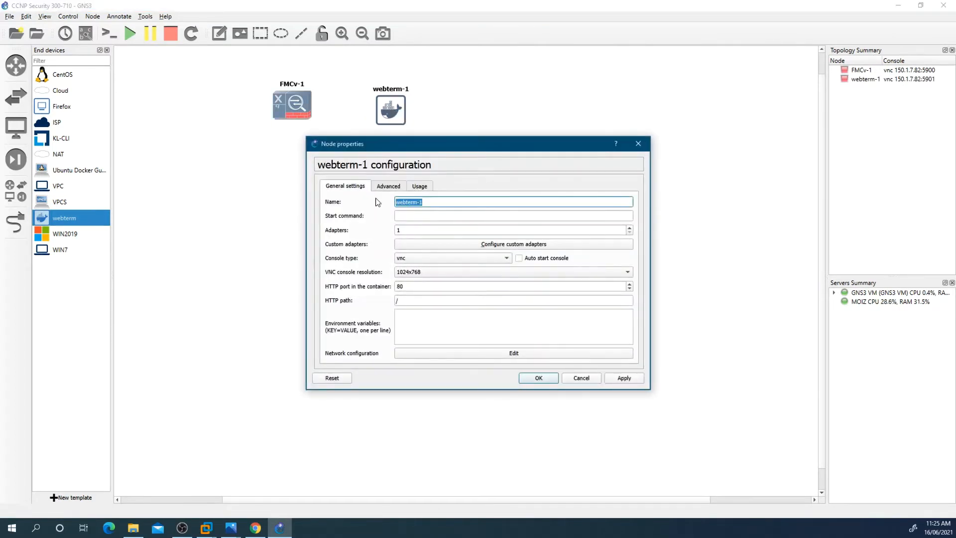
text(MGMT-PC)
click(539, 378)
Step: Add an Ethernet switch on the GNS3 VM server below the two management nodes
click(16, 96)
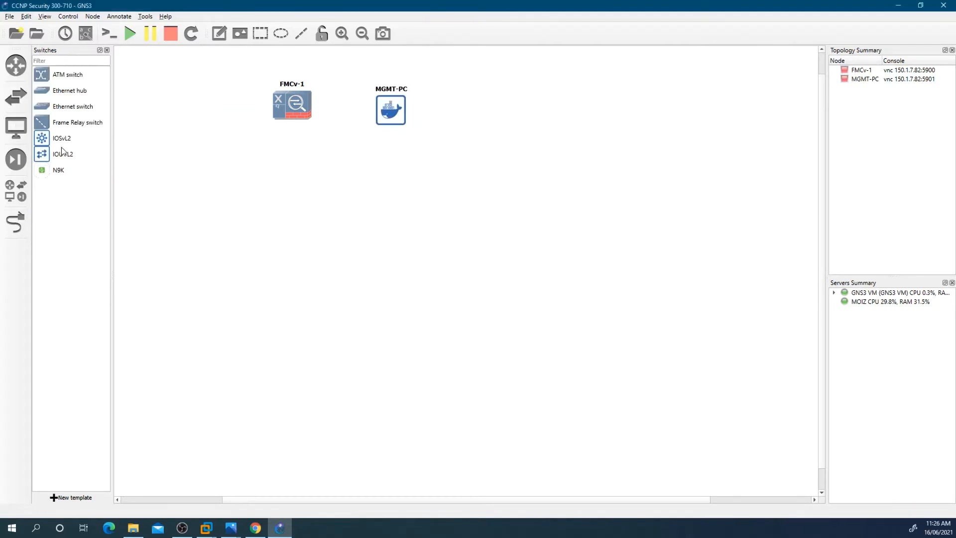
drag(43, 93, 353, 238)
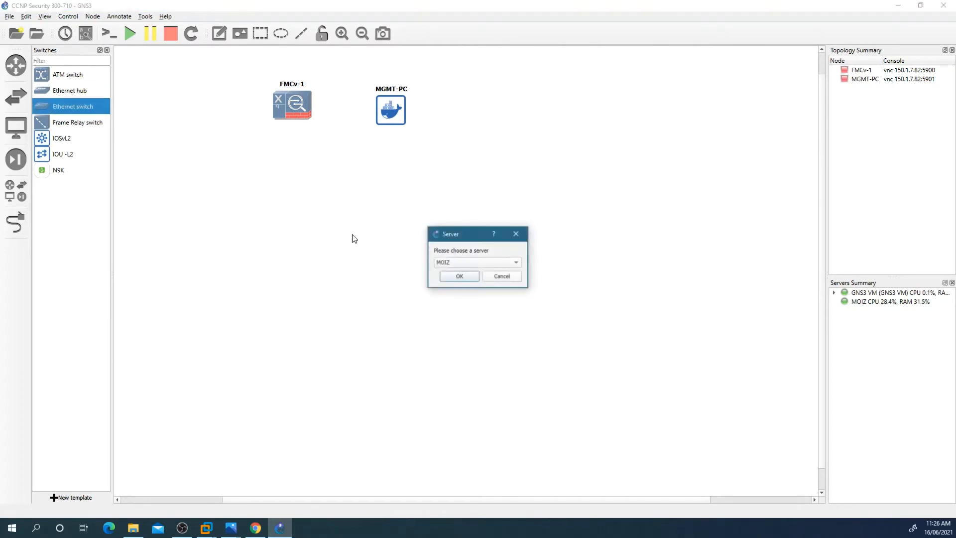
click(468, 263)
click(466, 274)
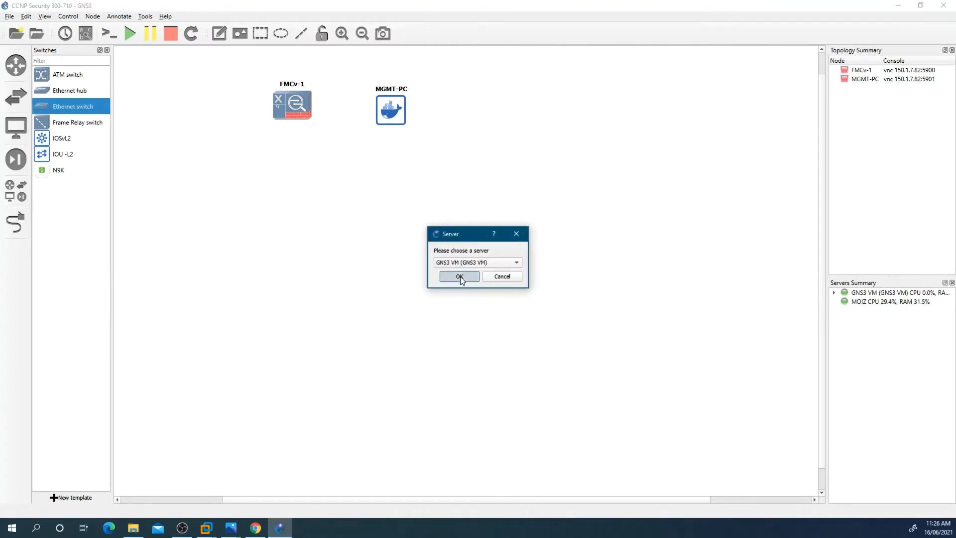
click(460, 277)
drag(362, 233, 345, 202)
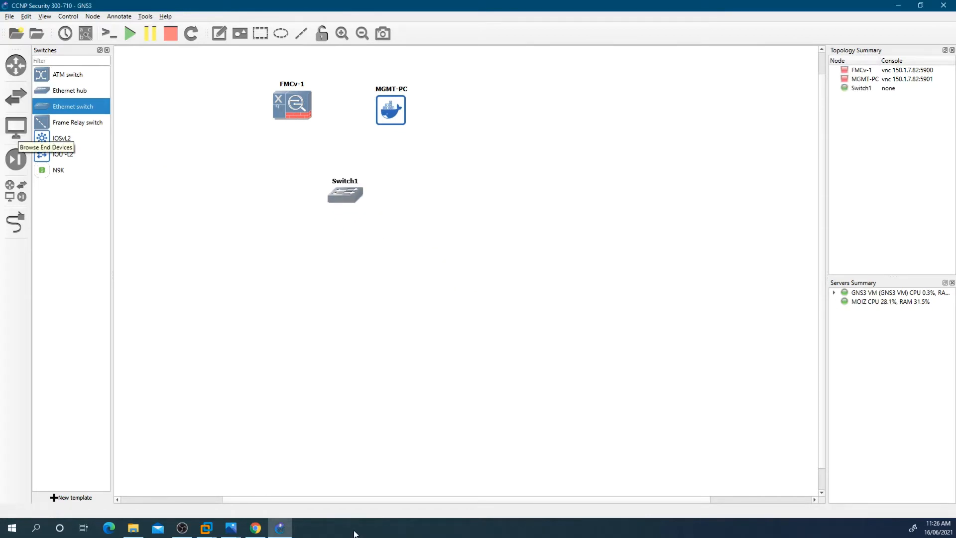
Step: Checking the diagram again, add two webterm end devices stacked on the left side of the canvas
click(232, 529)
click(287, 495)
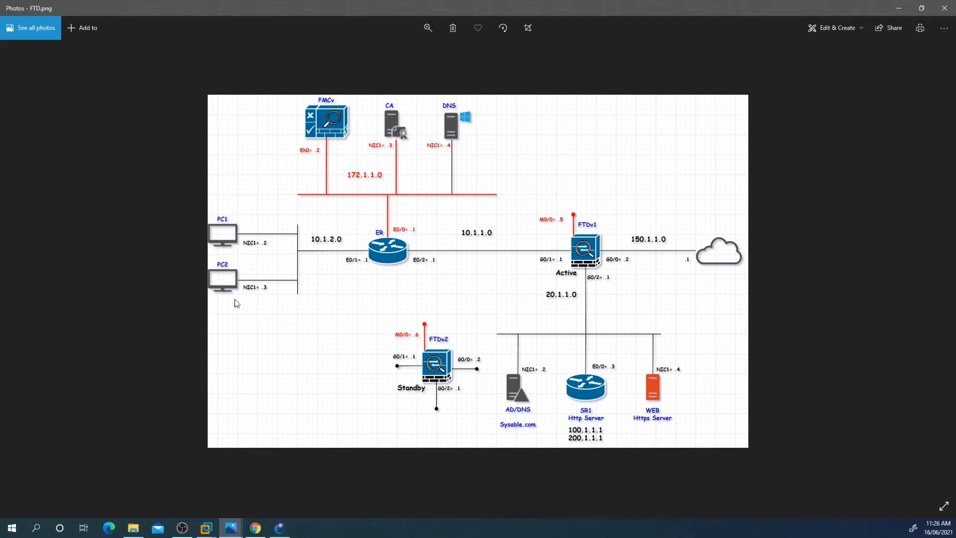
click(280, 527)
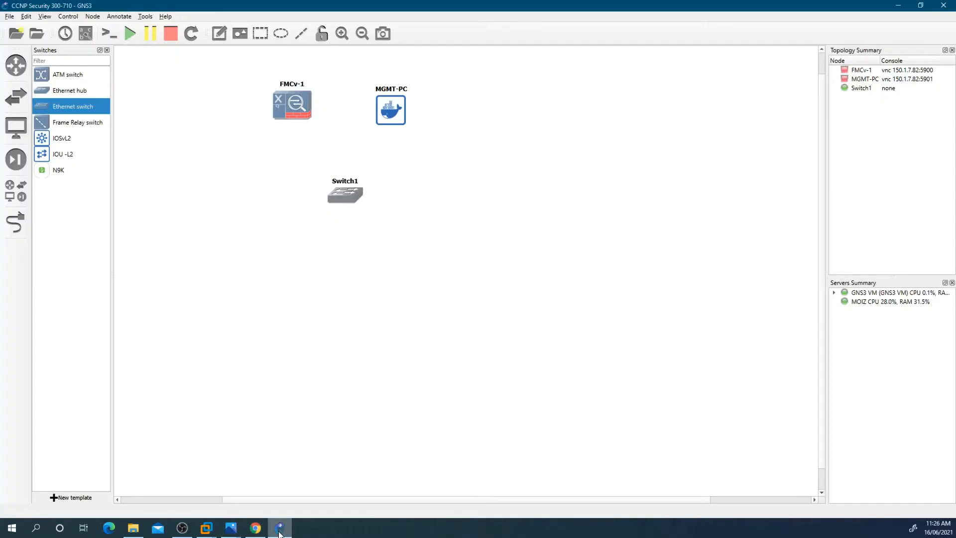
click(24, 132)
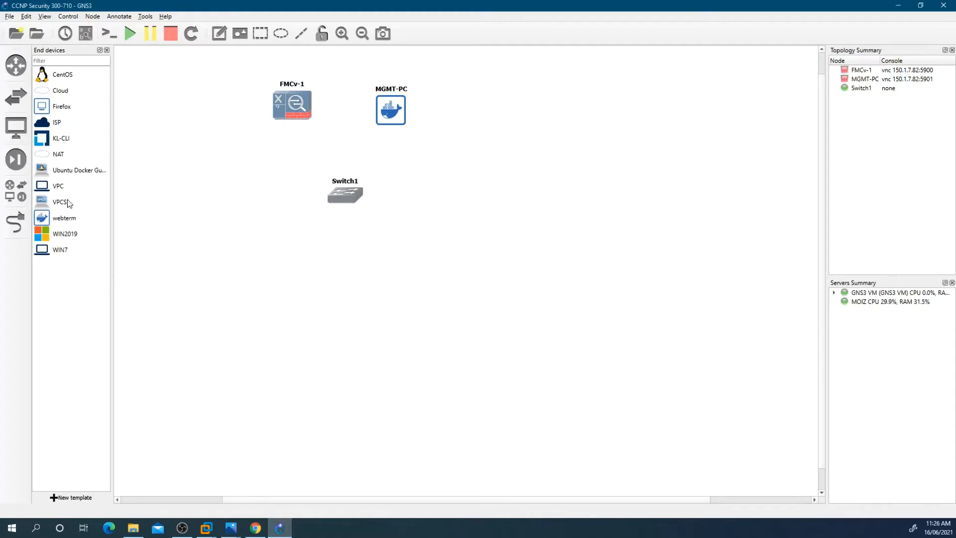
drag(54, 219, 190, 212)
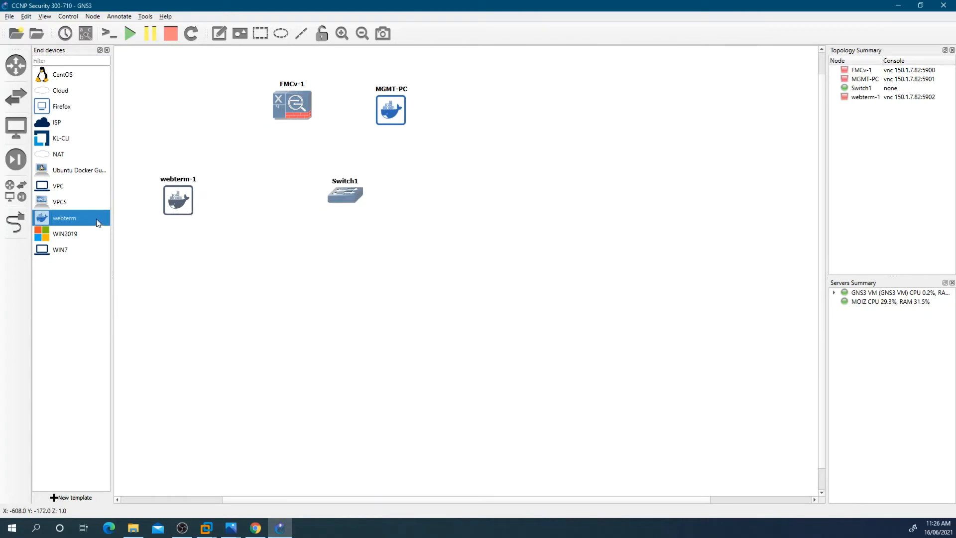
drag(212, 288, 180, 285)
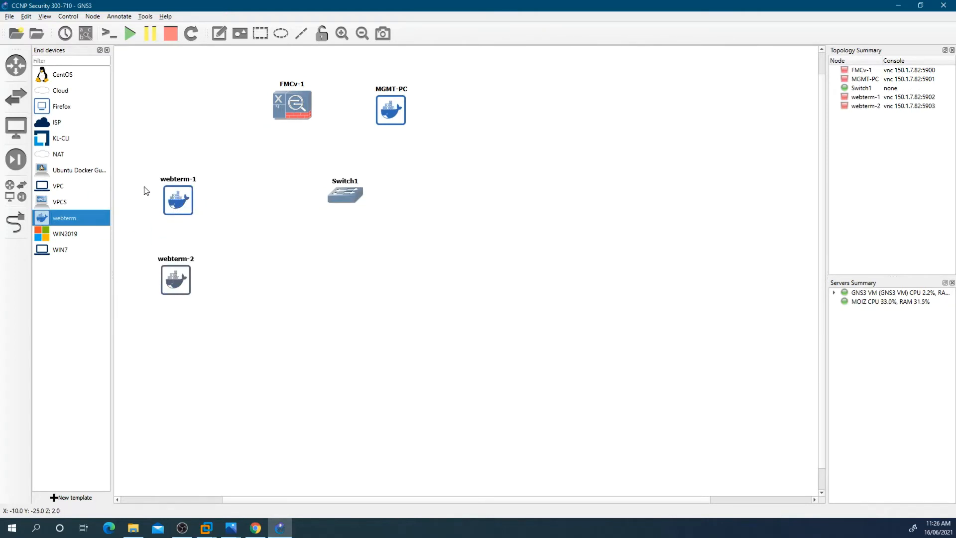
Step: Rename the two new webterm nodes PC1 and PC2
drag(131, 162, 208, 312)
right_click(171, 199)
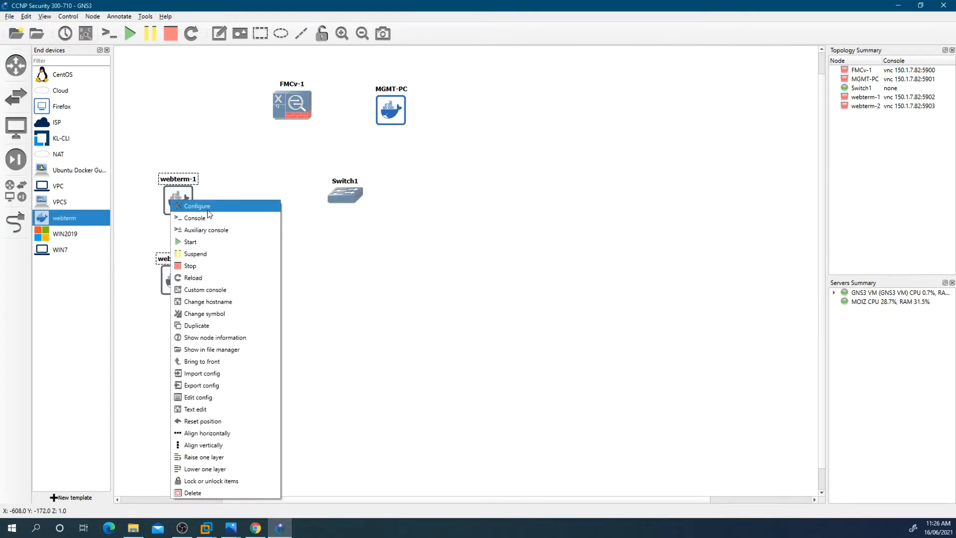
click(192, 204)
click(348, 171)
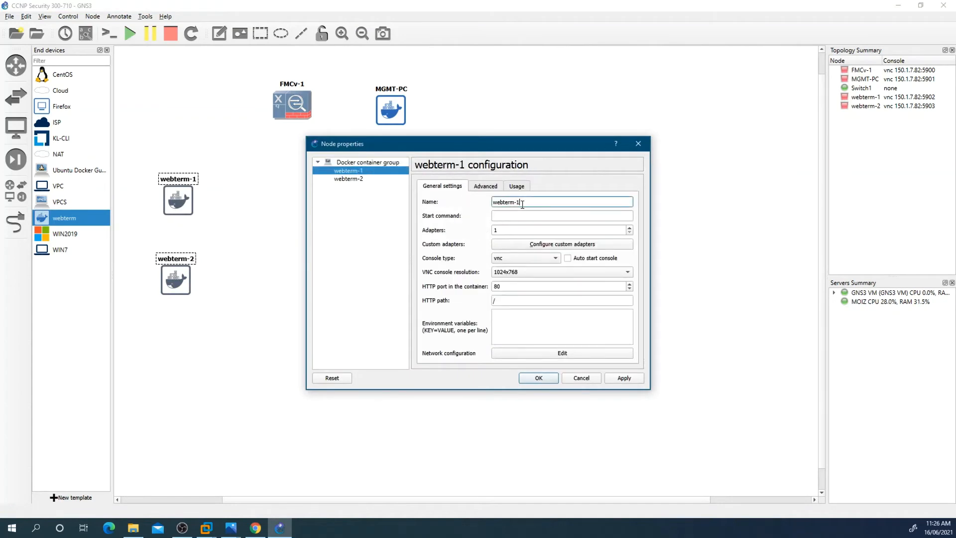
triple_click(494, 202)
text(PC1)
click(348, 179)
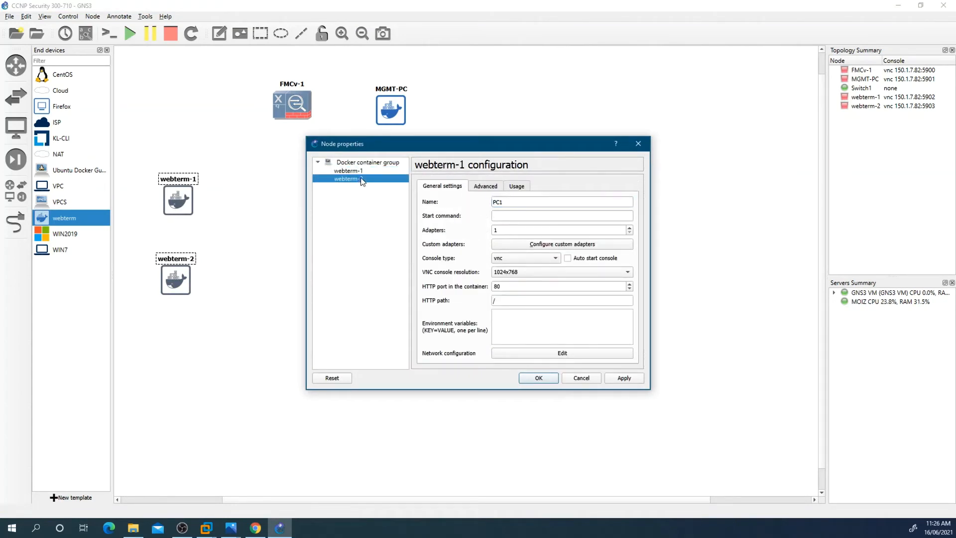
triple_click(494, 202)
text(PC2)
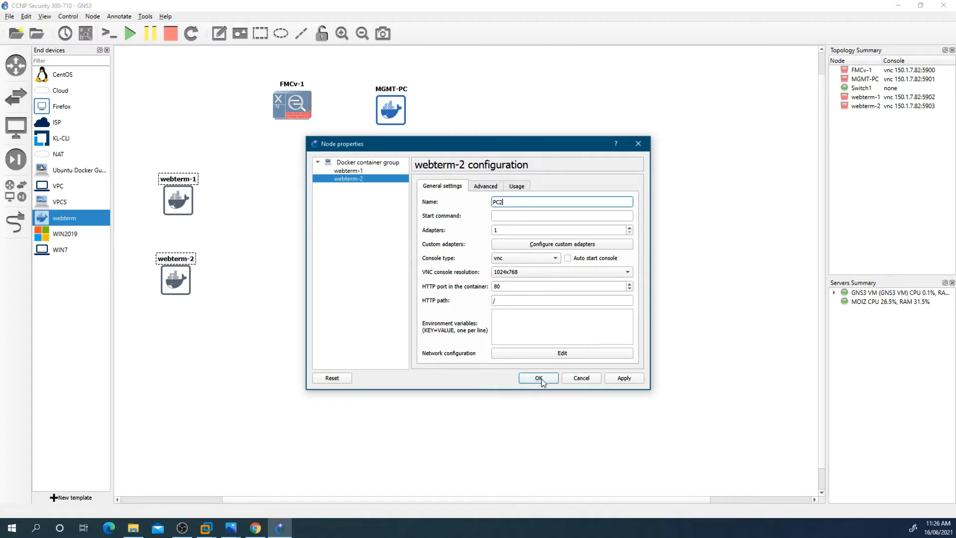
click(541, 378)
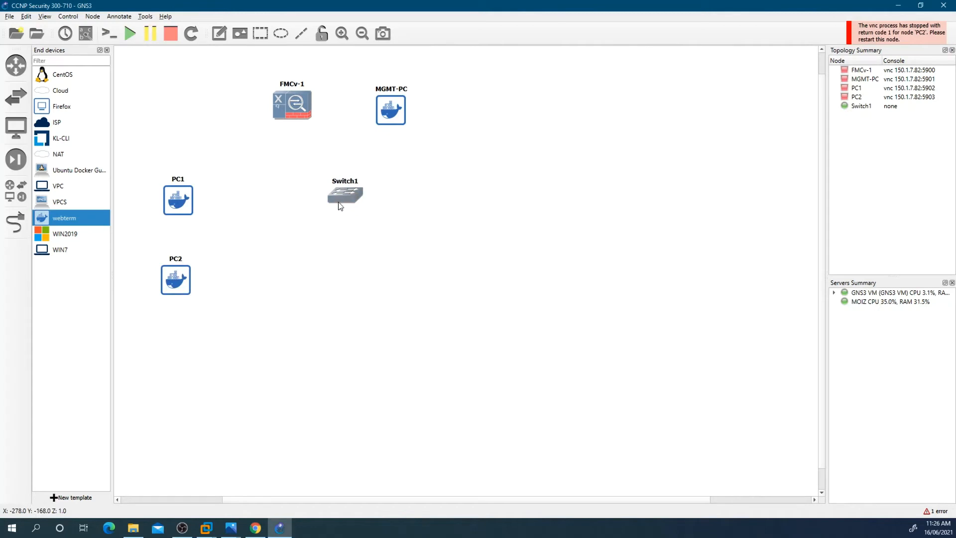
Step: Add a second Ethernet switch on the GNS3 VM server between the PCs and Switch1
click(16, 96)
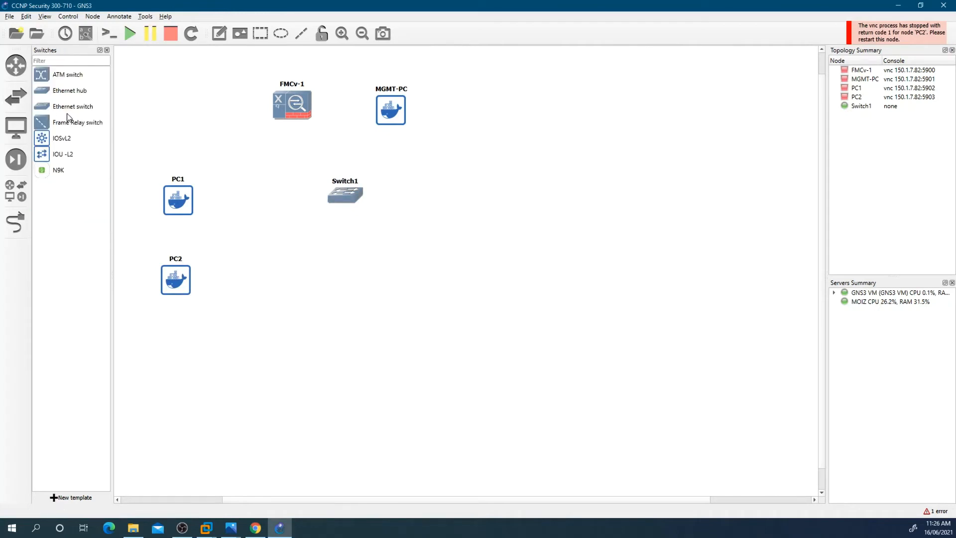
drag(70, 106, 277, 248)
click(480, 263)
click(472, 274)
click(464, 277)
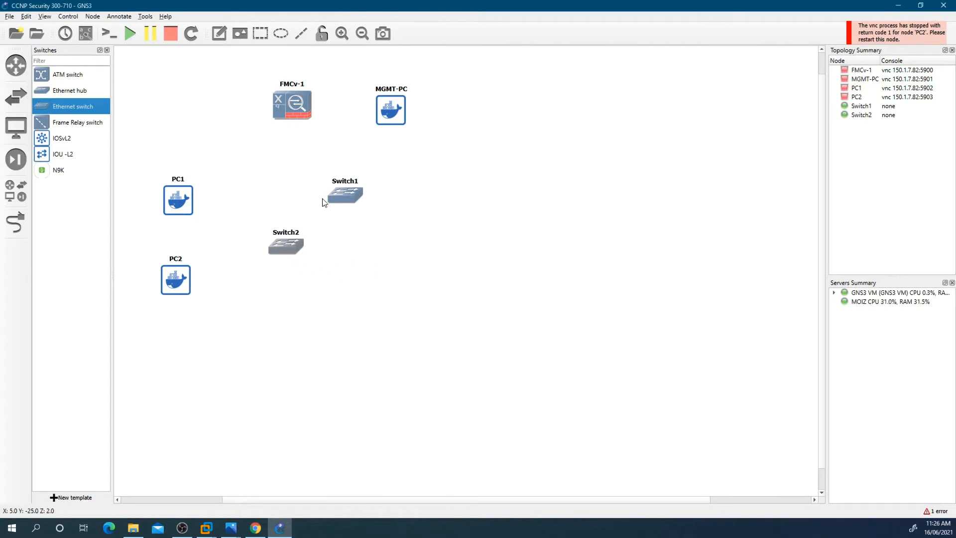
Step: Move Switch1 slightly up and shift PC1, PC2 and Switch2 lower on the canvas
drag(348, 199, 347, 186)
drag(140, 172, 276, 340)
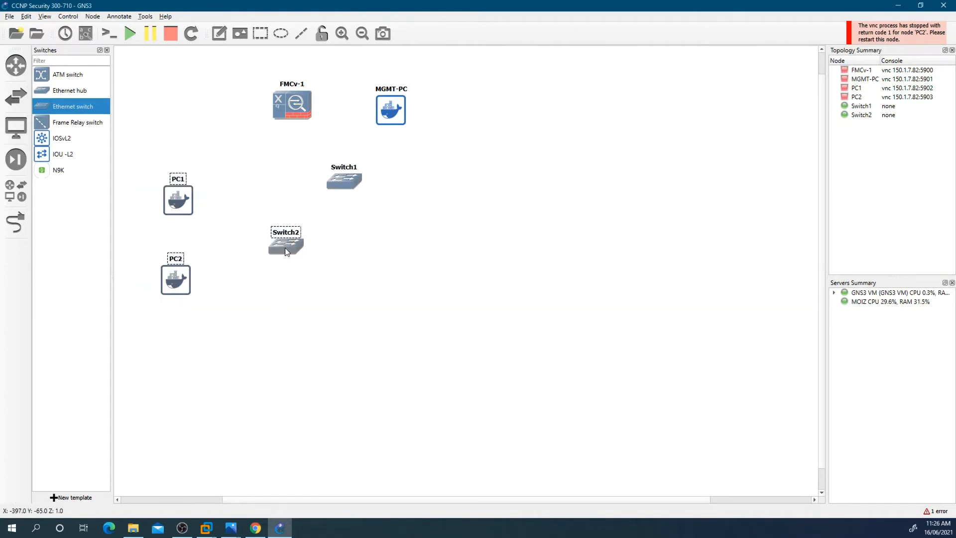
drag(285, 247, 281, 296)
click(160, 149)
Step: Add an IOU-L3 router below Switch1 and move Switch1 a little to the right
click(16, 65)
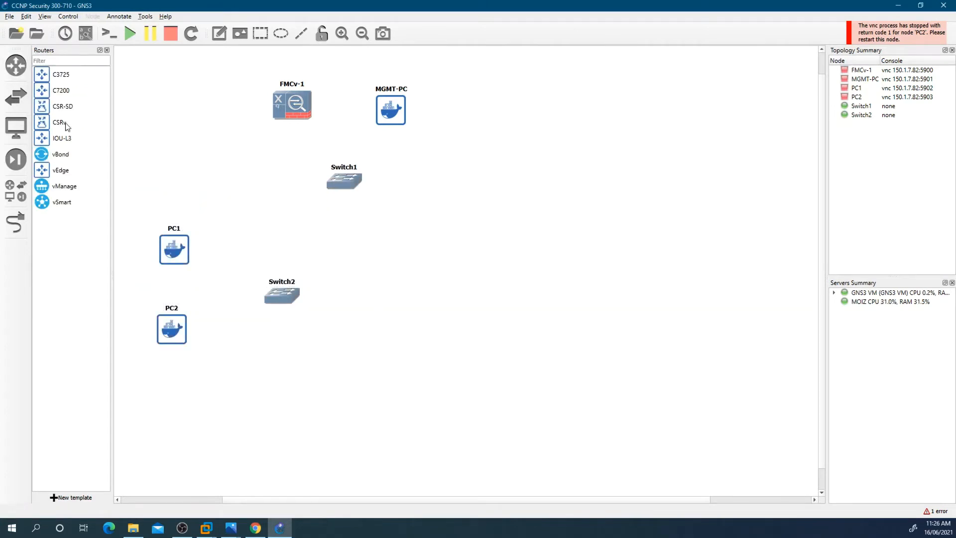
drag(54, 134, 372, 289)
drag(349, 191, 384, 202)
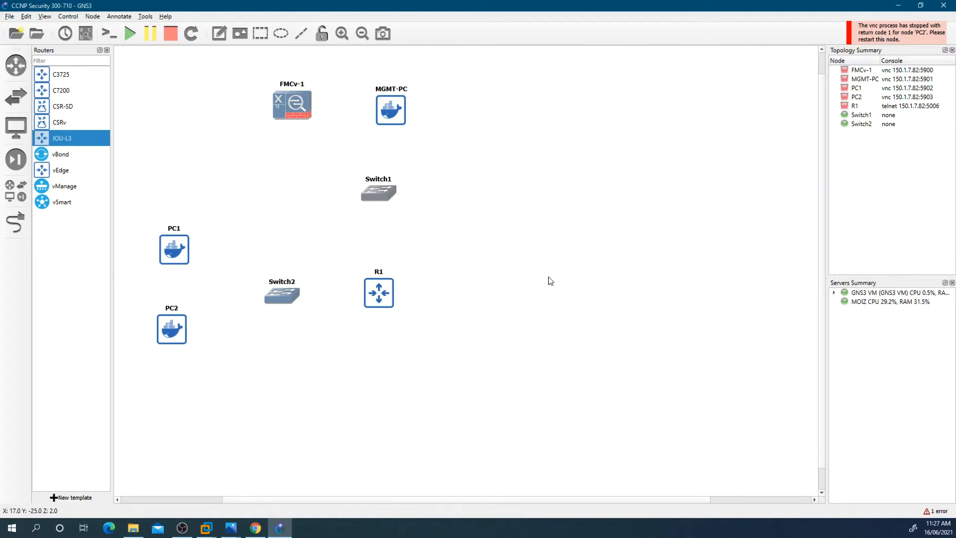
Step: Add an FTDv security device to the right of router R1
click(15, 160)
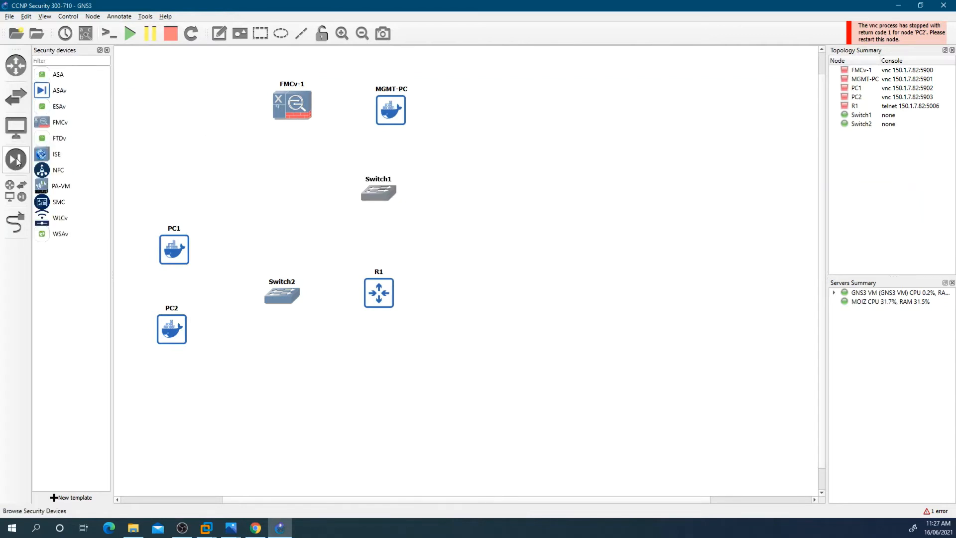
drag(59, 138, 533, 293)
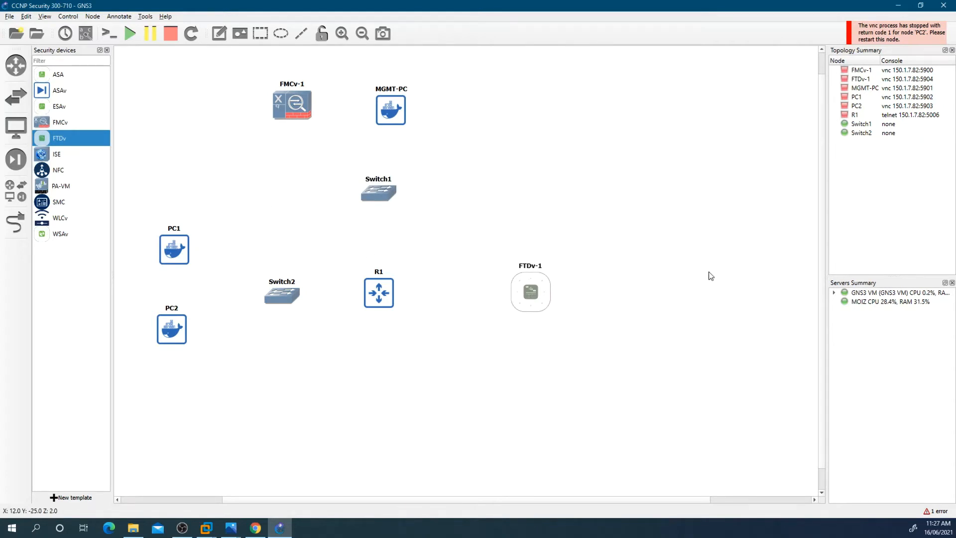
Step: Add an IOU-L3 router to the right of FTDv-1 and name it ISP
click(16, 65)
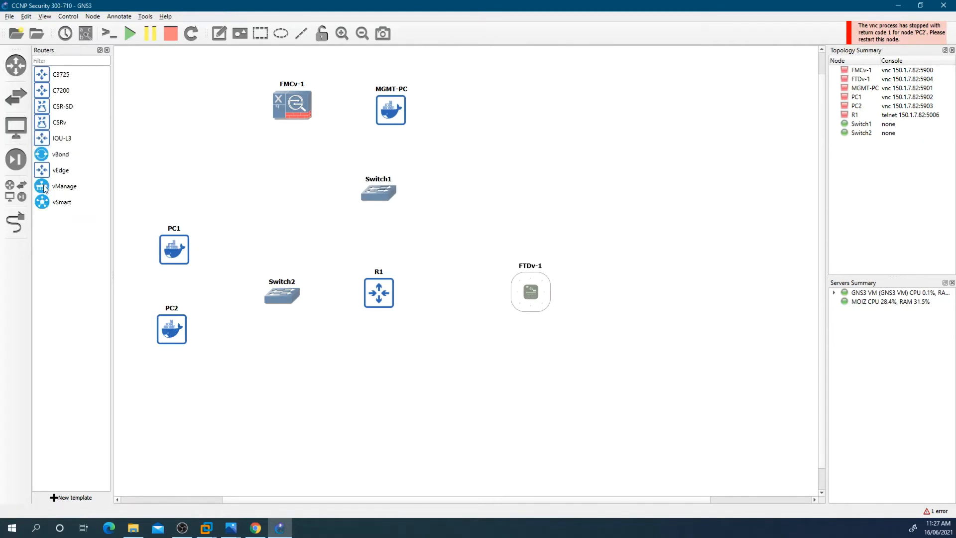
drag(42, 146, 706, 288)
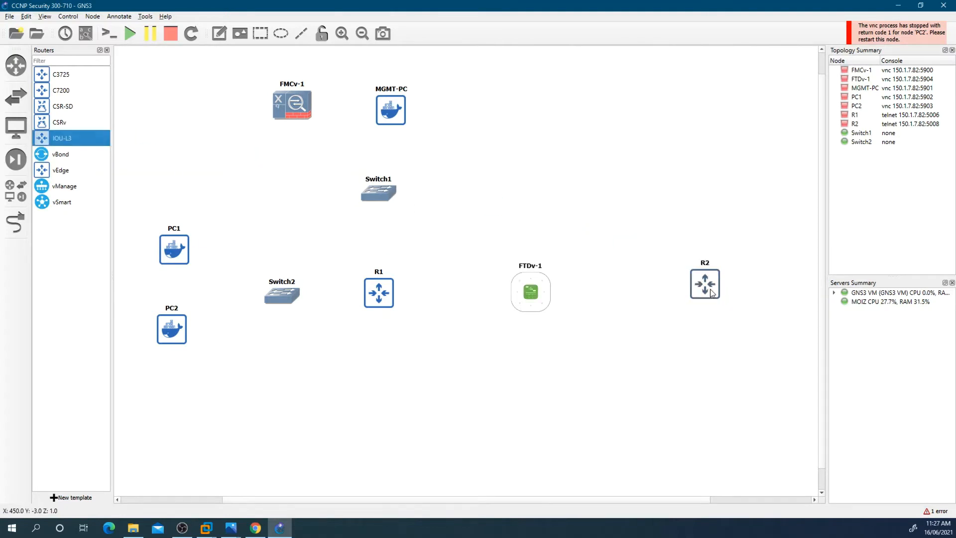
right_click(716, 292)
click(736, 295)
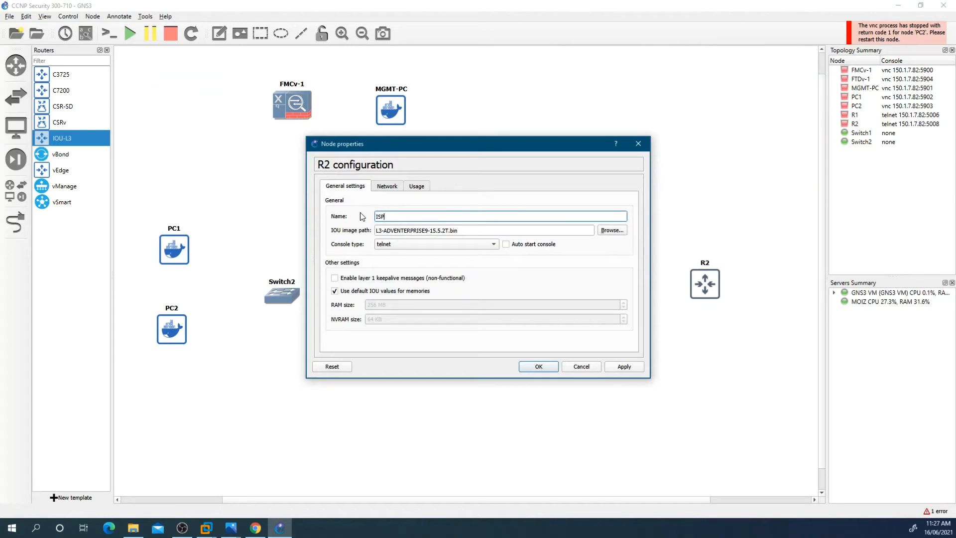
text(ISP)
click(528, 366)
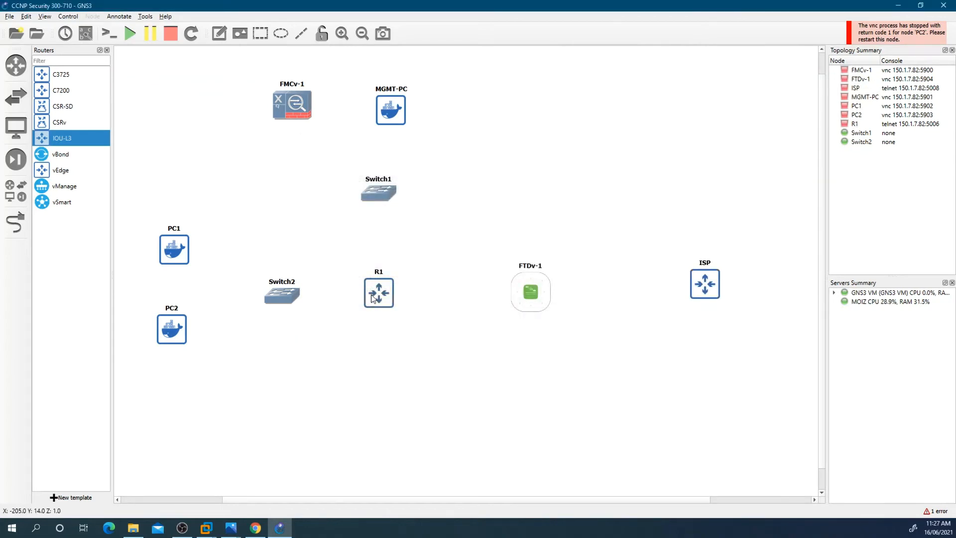
Step: Rename router R1 as ER
double_click(396, 301)
text(E)
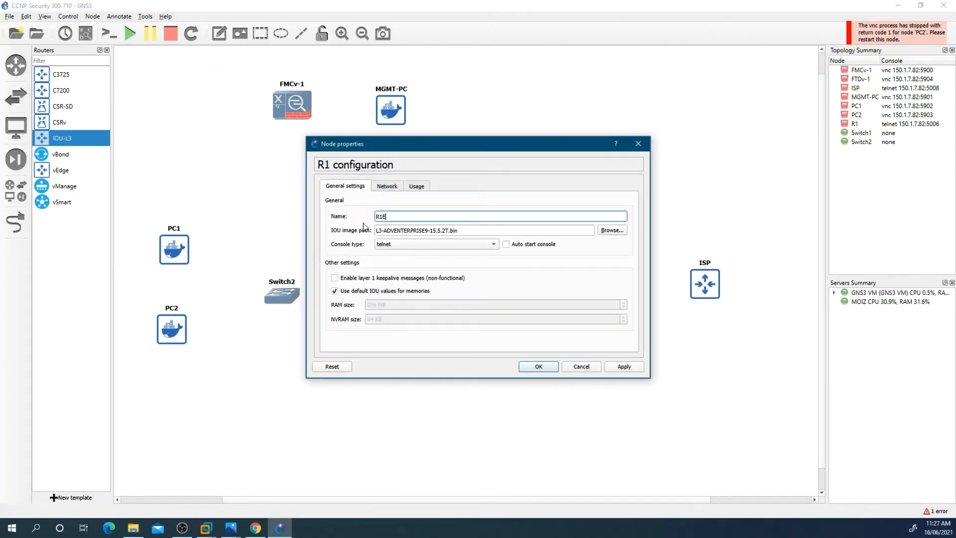
drag(395, 219, 369, 226)
text(ER)
click(535, 366)
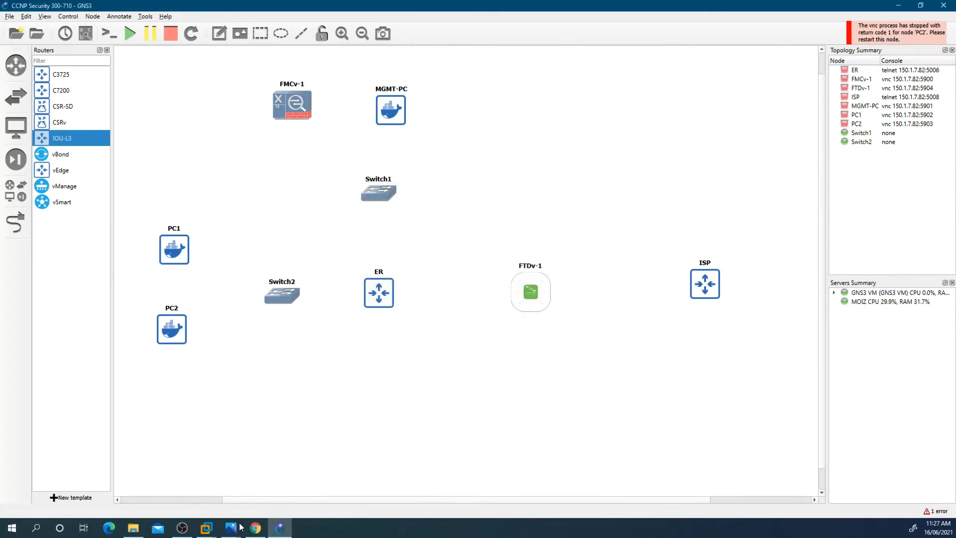
Step: Check the reference diagram and add a WIN2019 end device below FTDv-1 named AD/DNS/CA
click(284, 461)
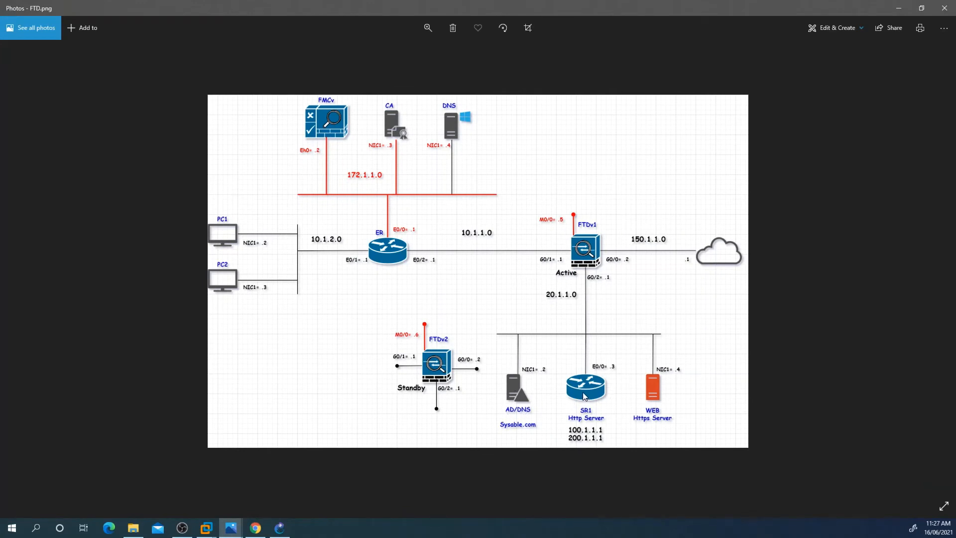
click(292, 531)
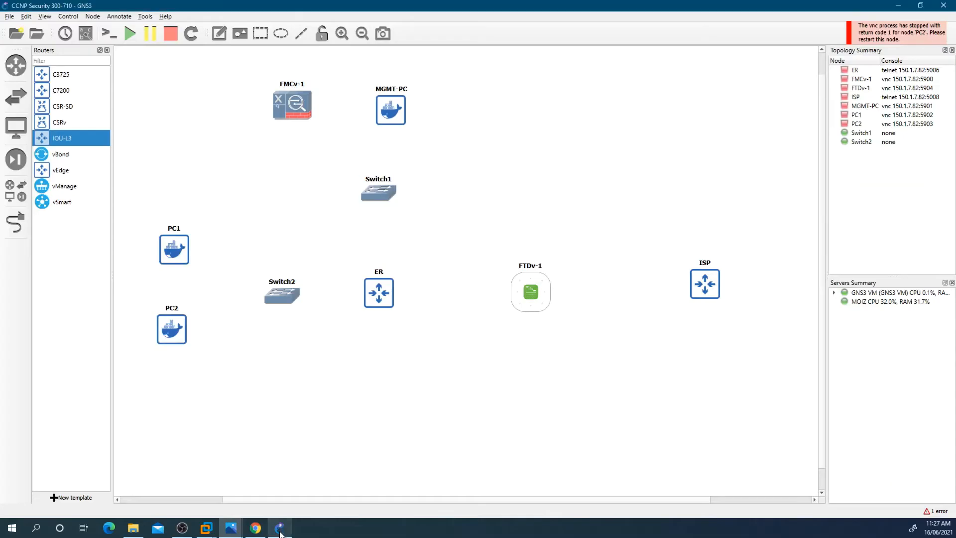
click(18, 138)
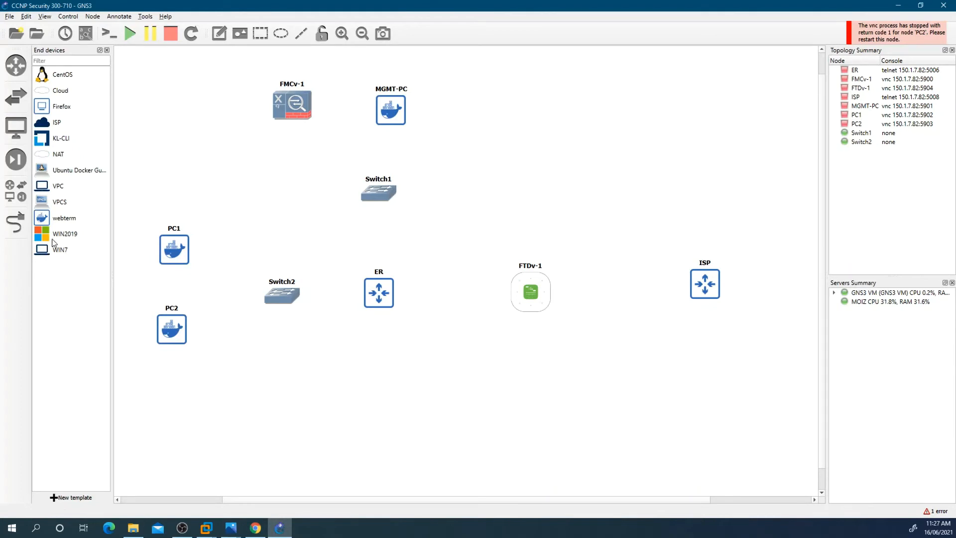
drag(50, 234, 521, 398)
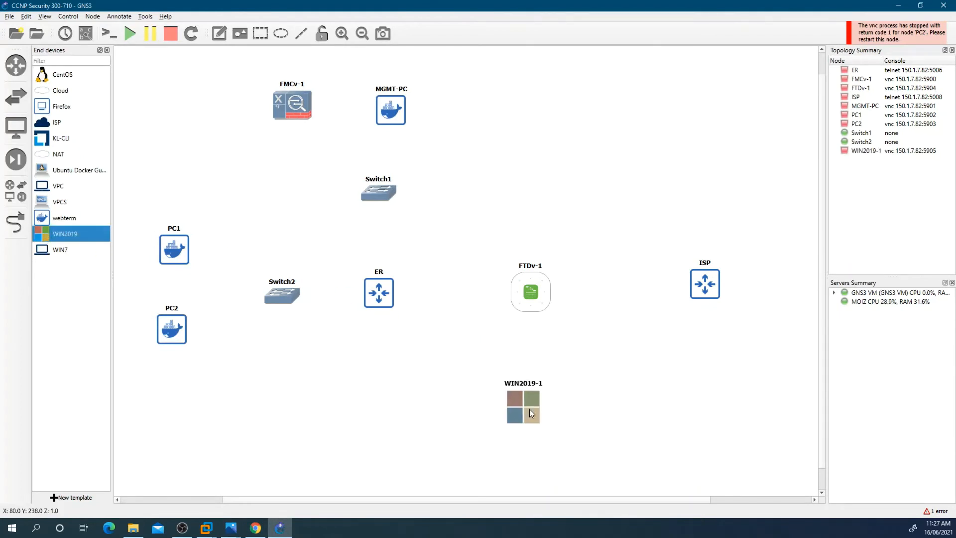
right_click(530, 408)
click(575, 213)
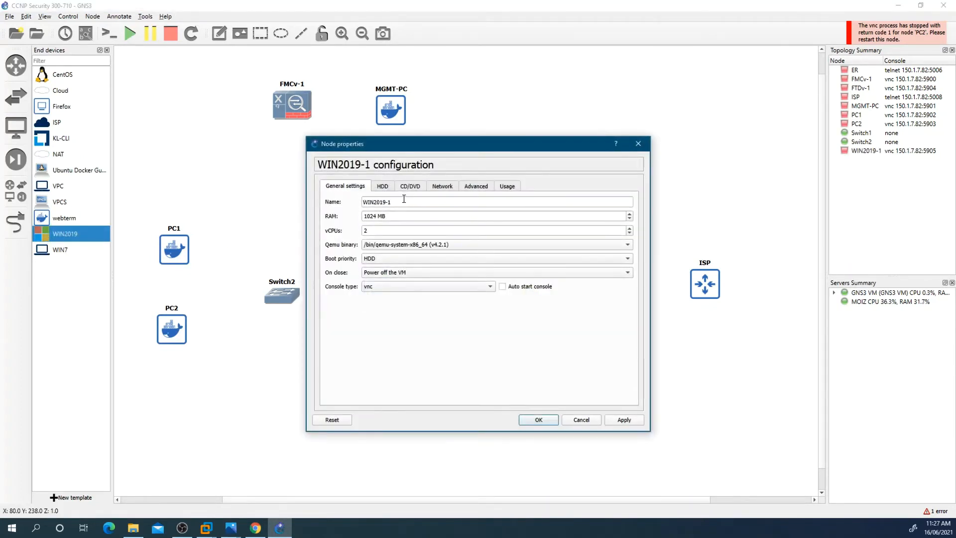
drag(404, 198, 357, 201)
text(AD/DNS/CA)
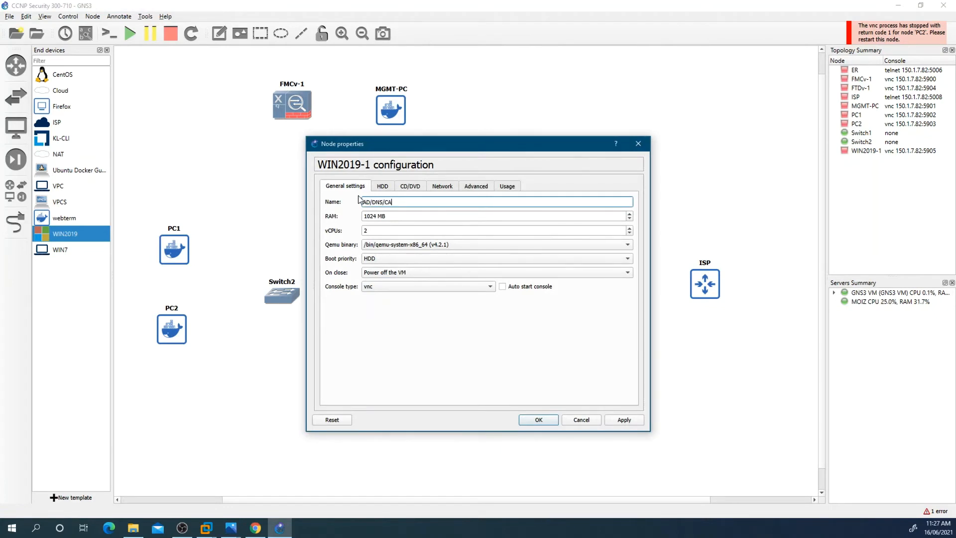
click(540, 421)
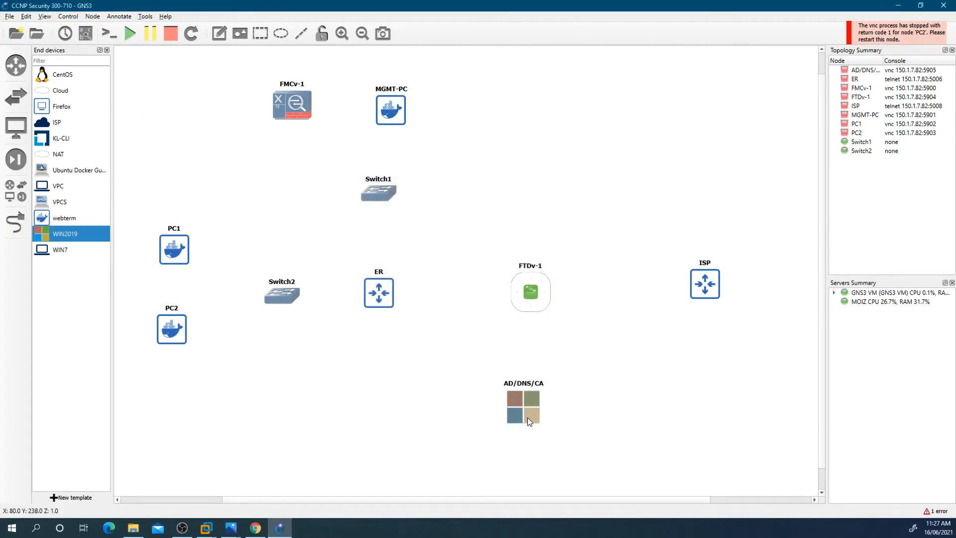
Step: Add an IOU-L3 router to the right of AD/DNS/CA and name it SR1
click(15, 65)
drag(62, 138, 608, 403)
right_click(609, 402)
click(652, 172)
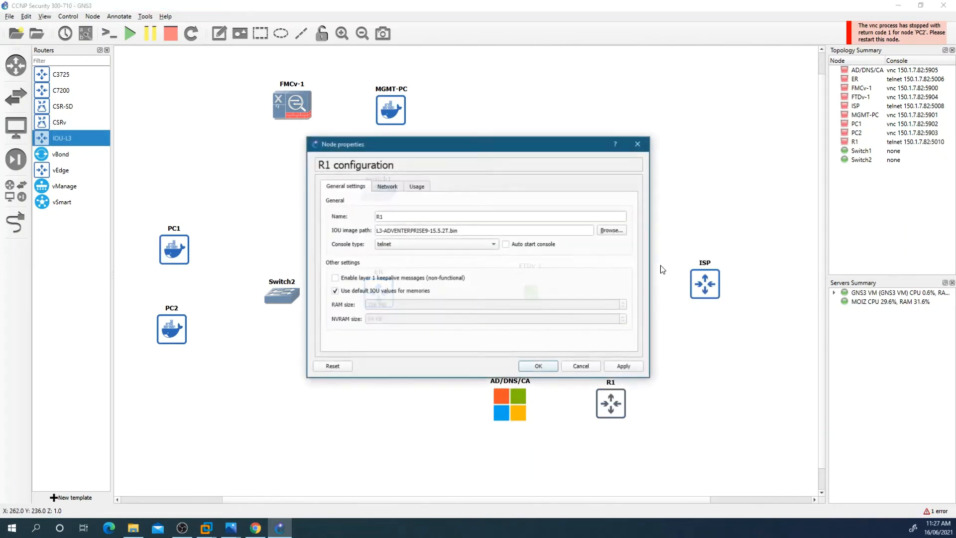
double_click(374, 216)
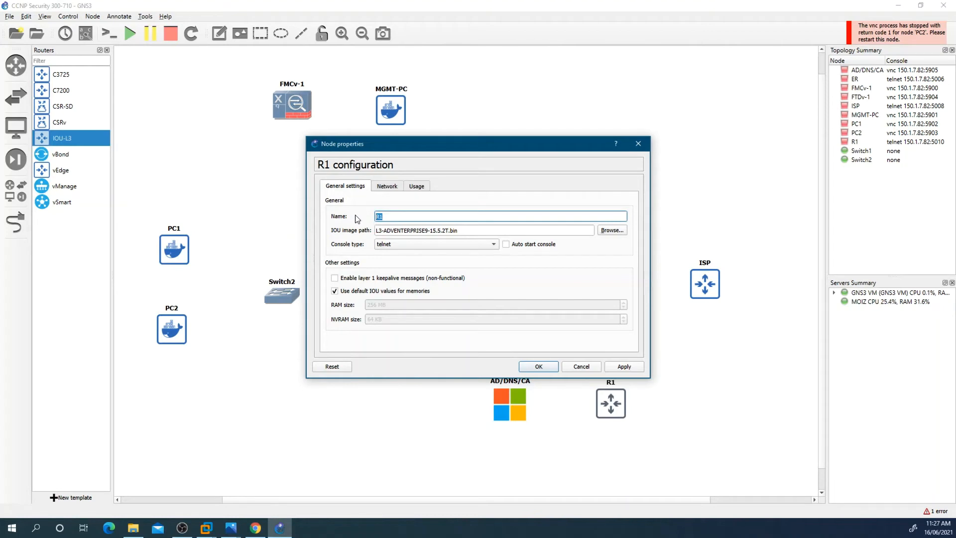
text(S)
click(538, 366)
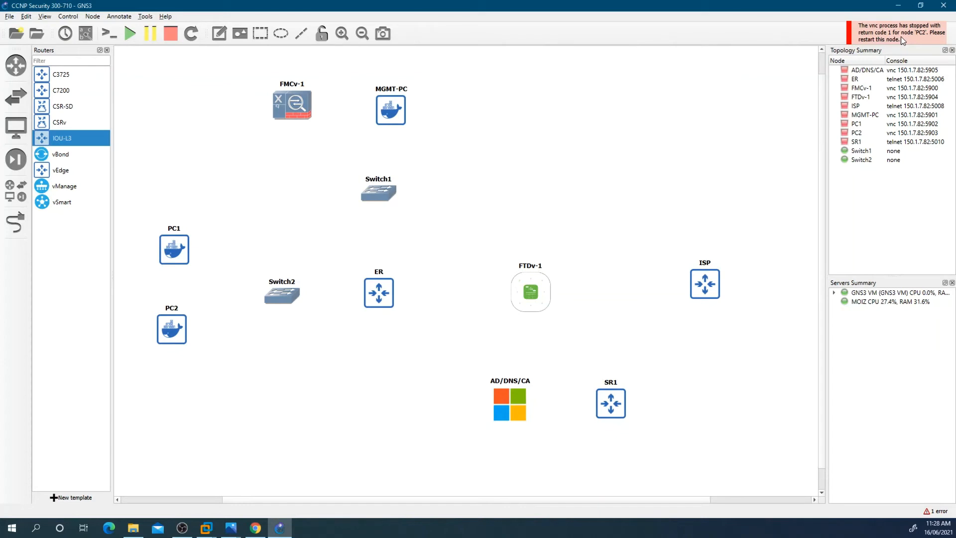
Step: Move AD/DNS/CA and SR1 lower and slightly left on the canvas
click(901, 37)
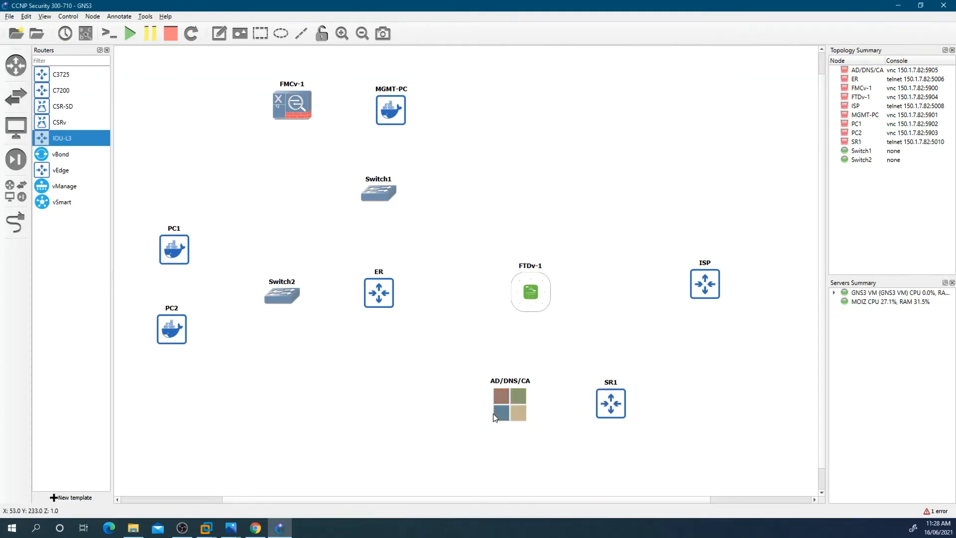
drag(493, 413, 438, 422)
drag(602, 411, 553, 426)
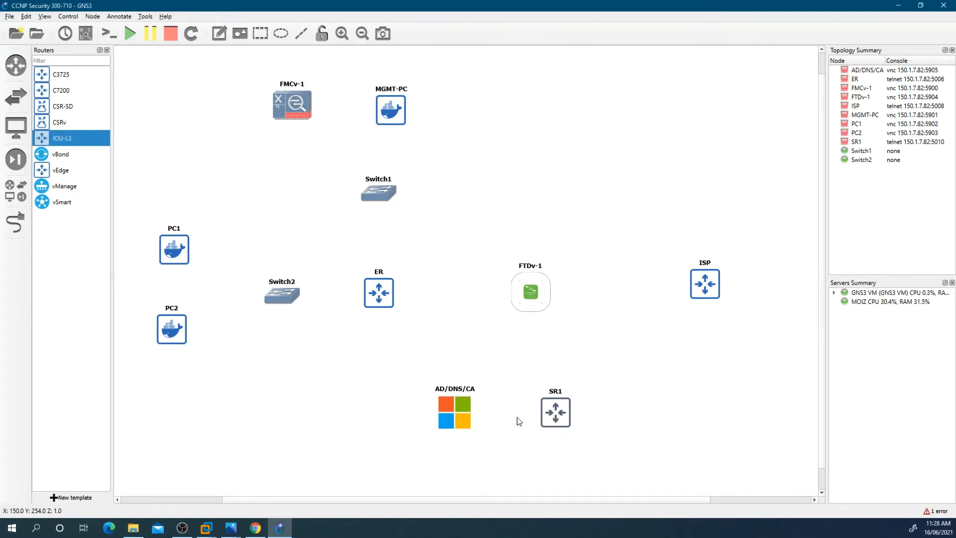
drag(442, 420, 437, 459)
drag(557, 417, 540, 452)
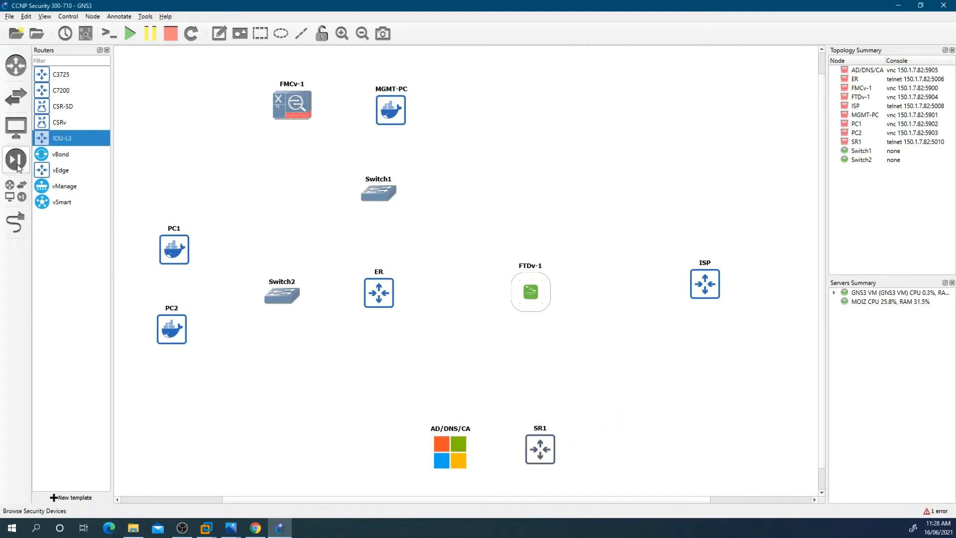
Step: Add a WIN2019 end device to the right of SR1 and name it WEB
click(19, 137)
drag(62, 234, 621, 445)
right_click(630, 446)
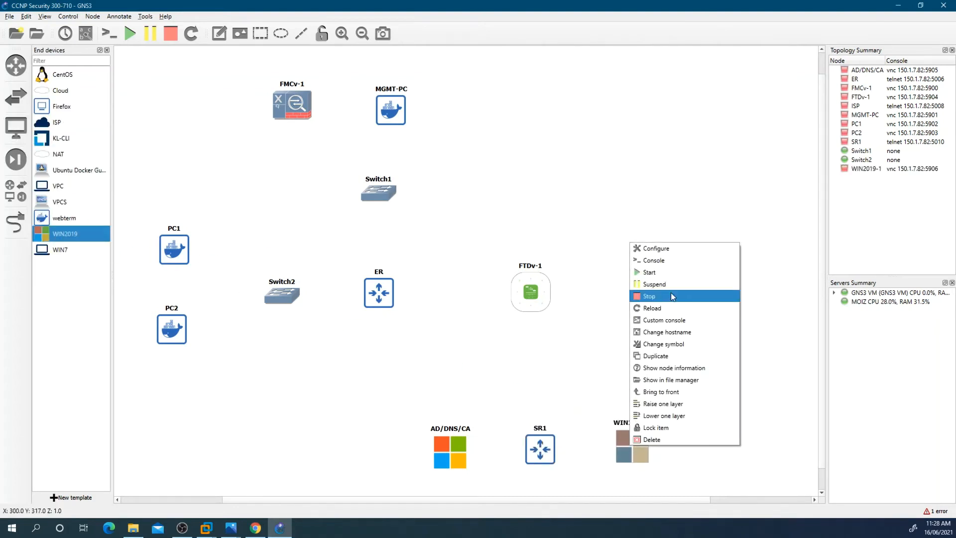
click(647, 248)
drag(399, 202, 359, 202)
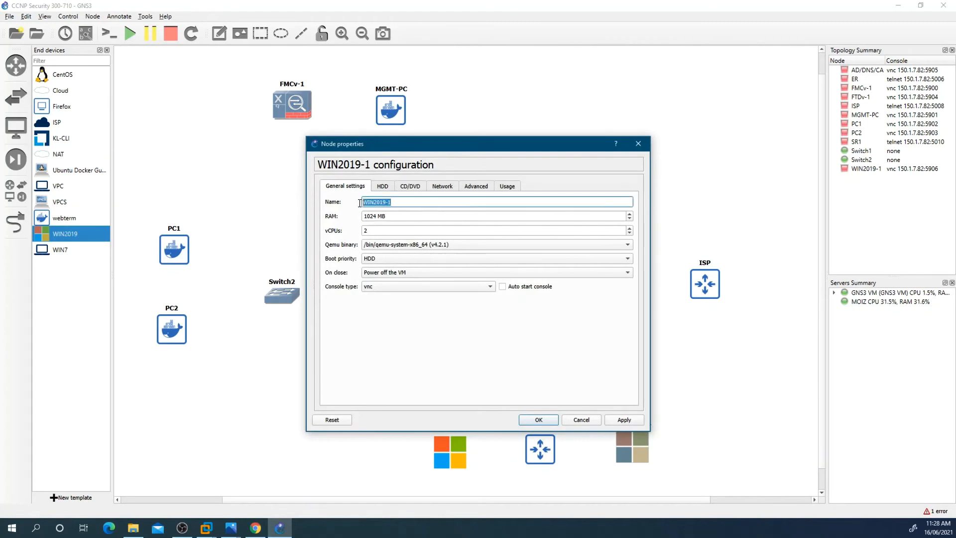
text(WEB)
click(541, 420)
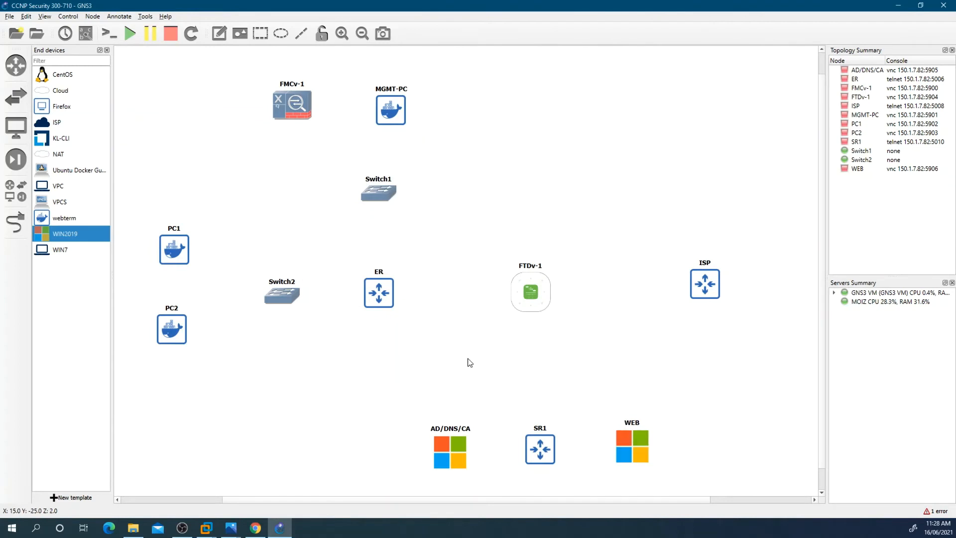
Step: Consult the reference diagram and add an Ethernet switch on the GNS3 VM server below FTDv-1
click(240, 527)
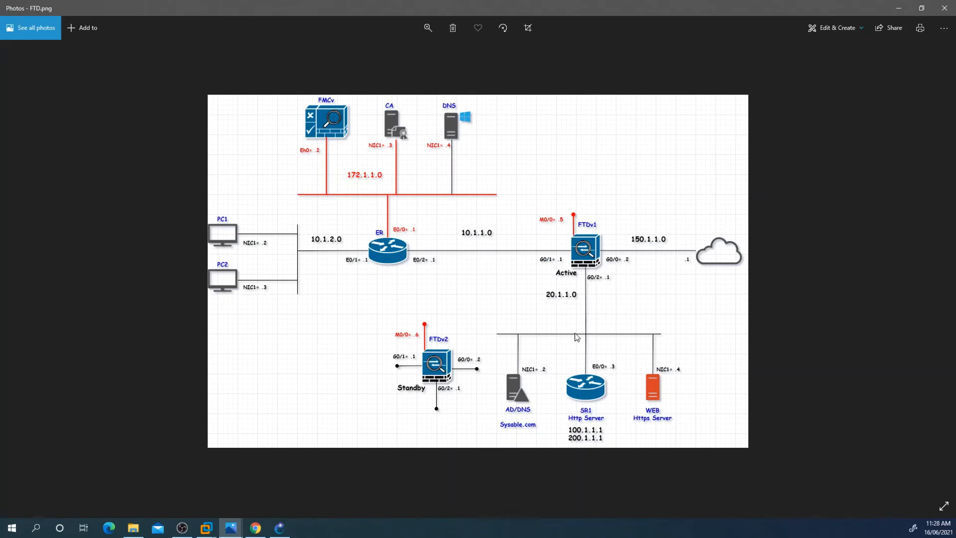
click(265, 531)
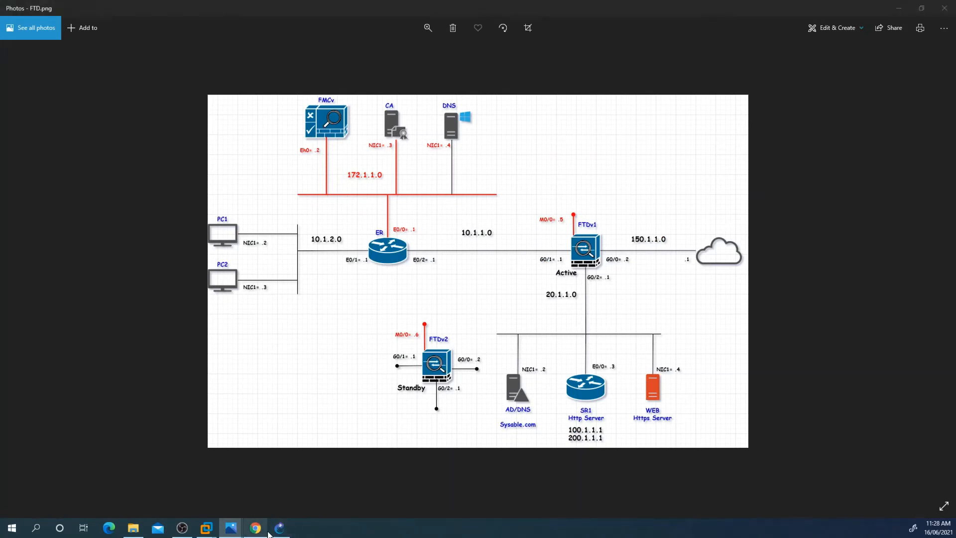
click(281, 531)
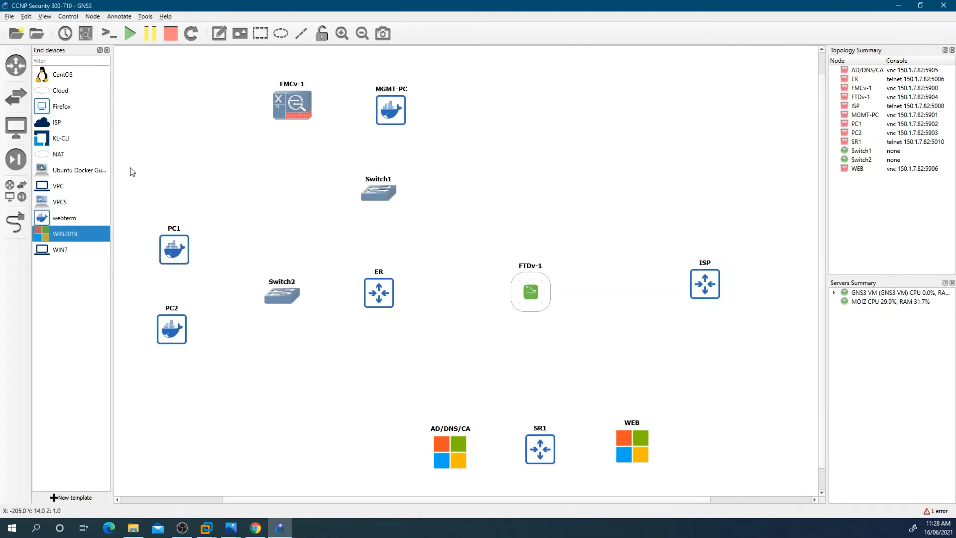
click(16, 95)
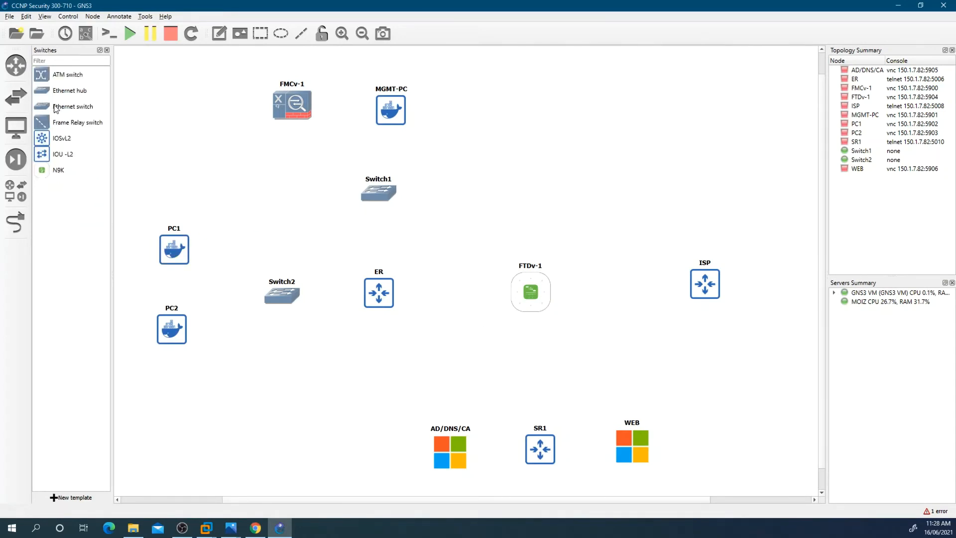
drag(60, 106, 531, 346)
click(496, 266)
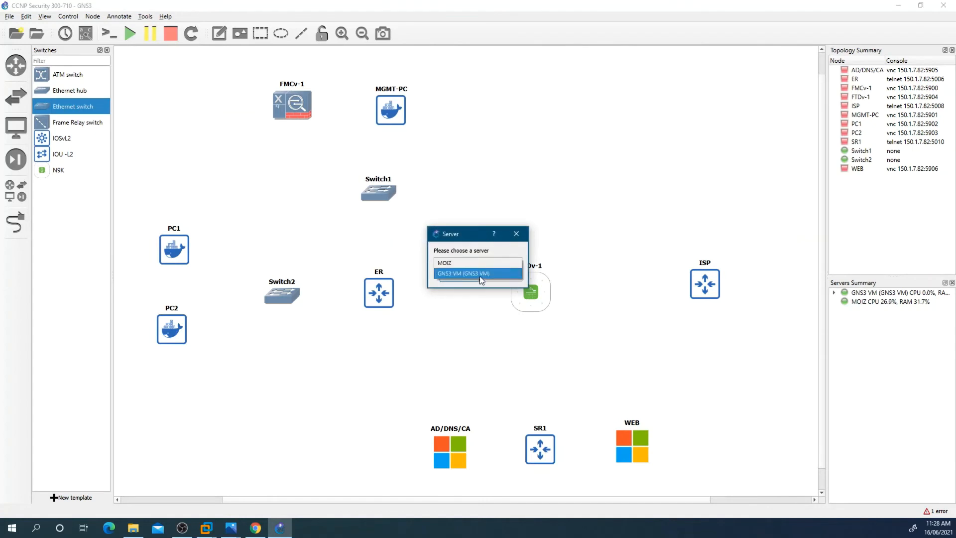
click(480, 276)
click(465, 277)
drag(529, 374, 534, 381)
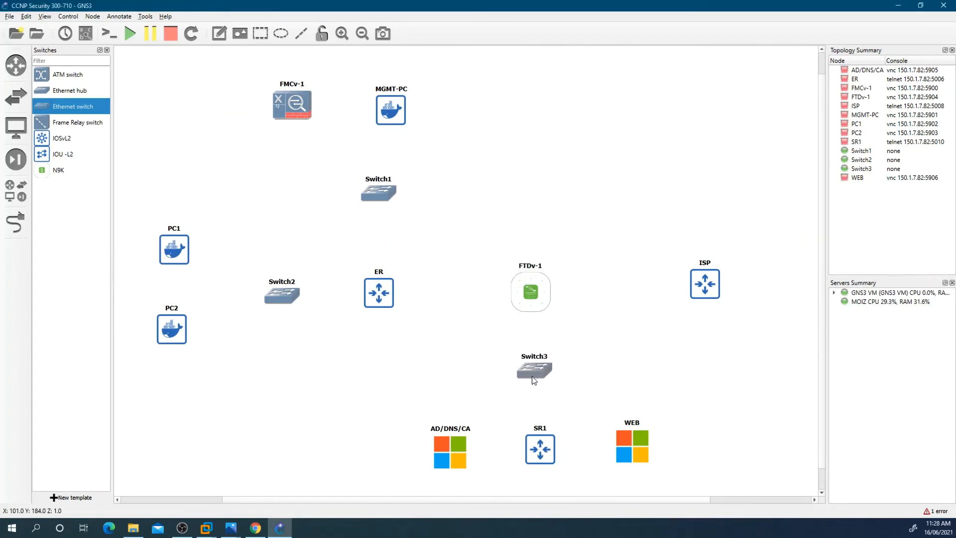
Step: Link FMCv-1 to Switch1 Ethernet0 and MGMT-PC to Switch1 Ethernet1
click(15, 223)
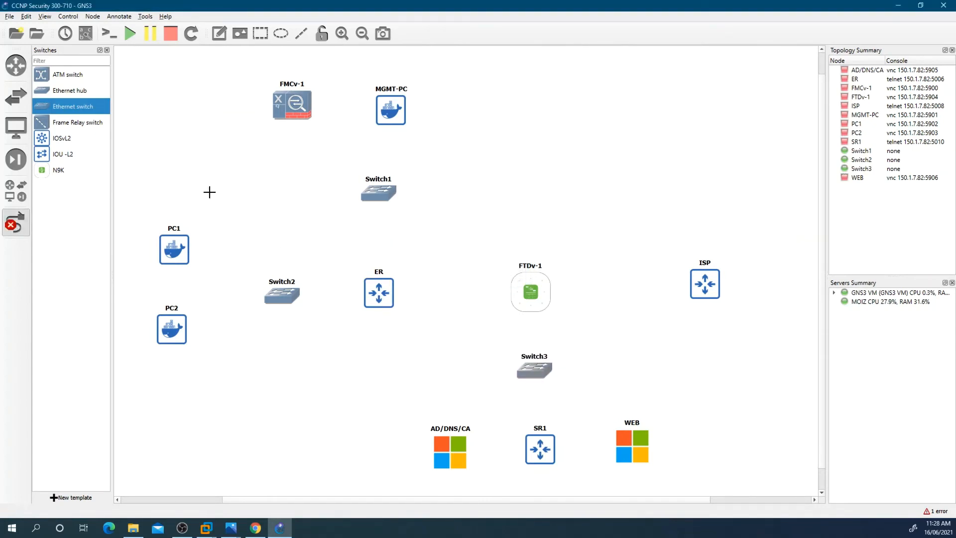
click(291, 114)
click(303, 123)
click(378, 194)
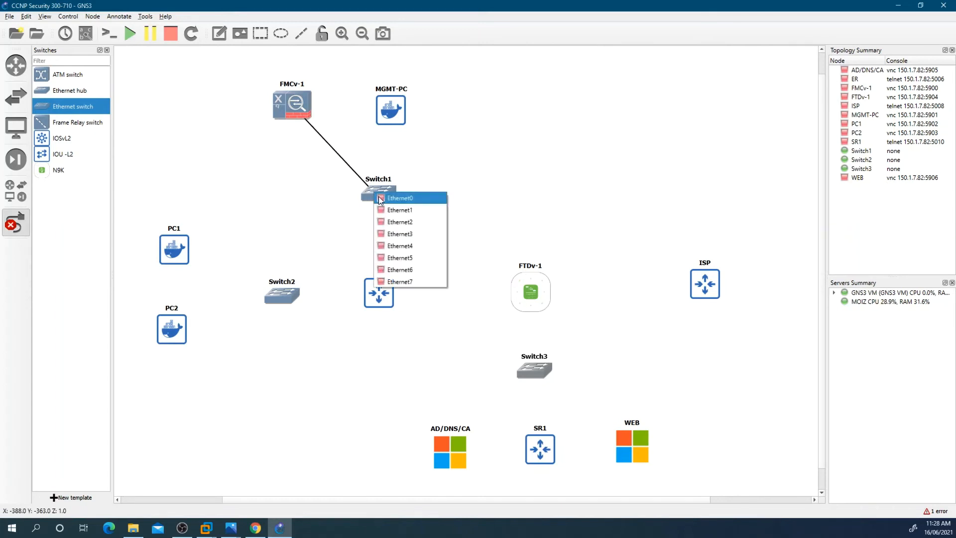
click(386, 199)
click(388, 116)
click(391, 122)
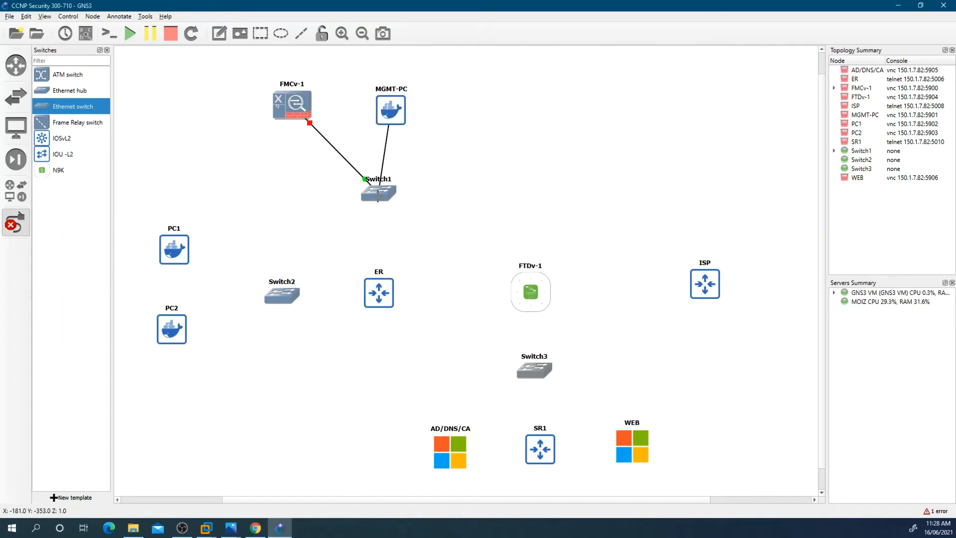
click(379, 195)
click(390, 209)
Step: Link Switch1 Ethernet2 to router ER
click(379, 200)
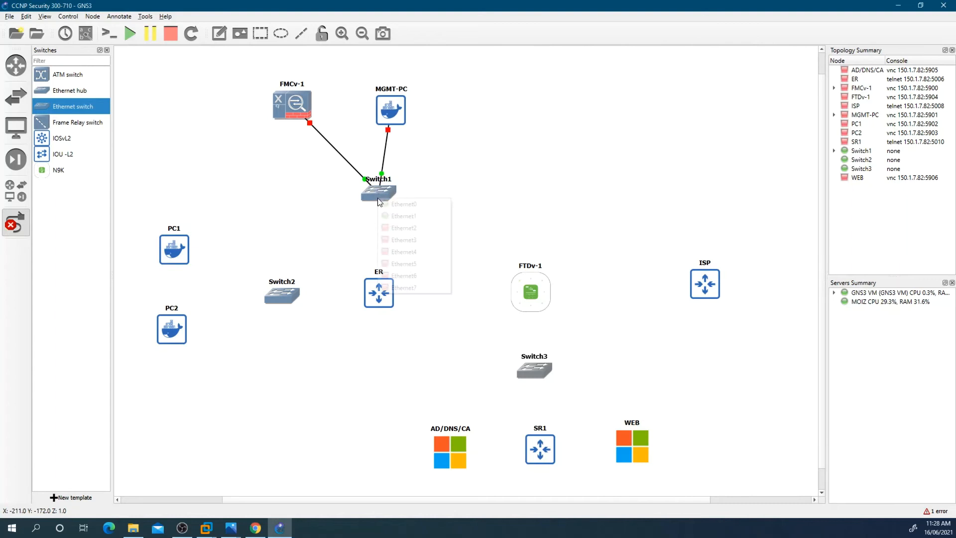
click(403, 226)
click(379, 290)
click(380, 291)
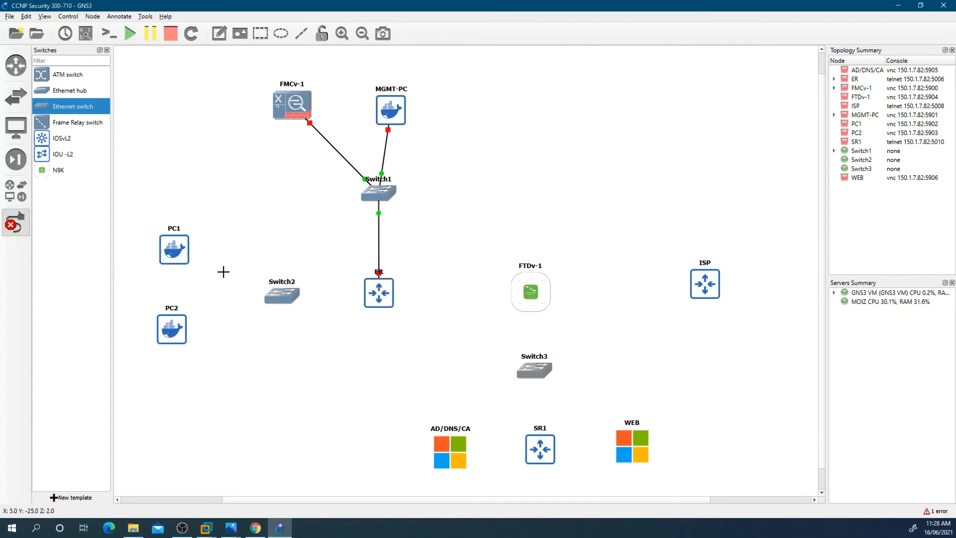
Step: Link PC1 to Switch2 Ethernet0
click(188, 253)
click(203, 262)
click(282, 297)
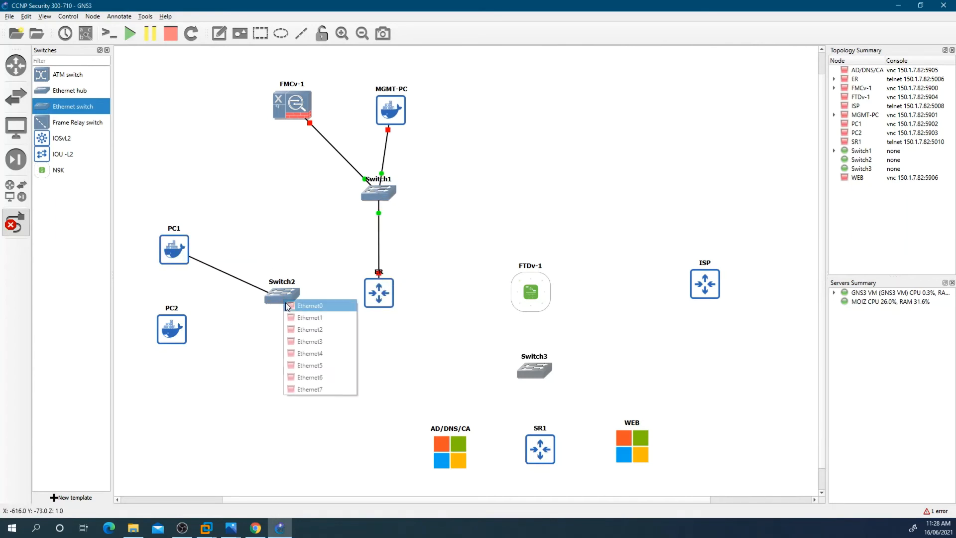
click(299, 305)
Step: Link PC2 to Switch2 Ethernet1
click(183, 327)
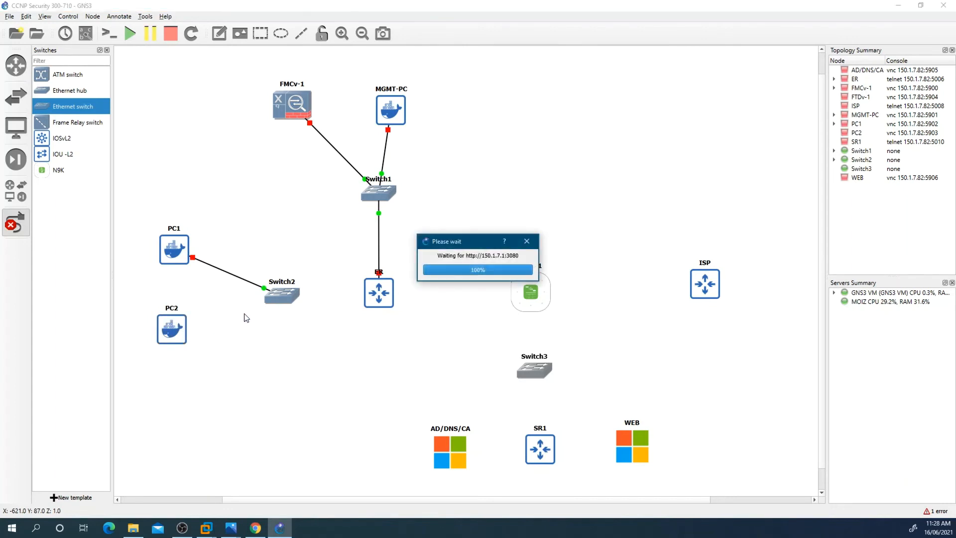
click(180, 330)
click(197, 337)
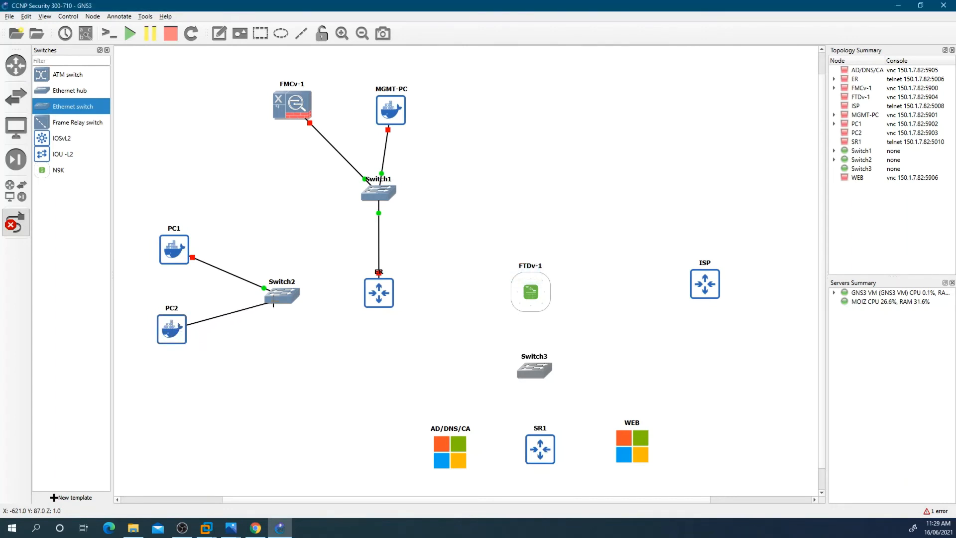
click(279, 296)
click(289, 316)
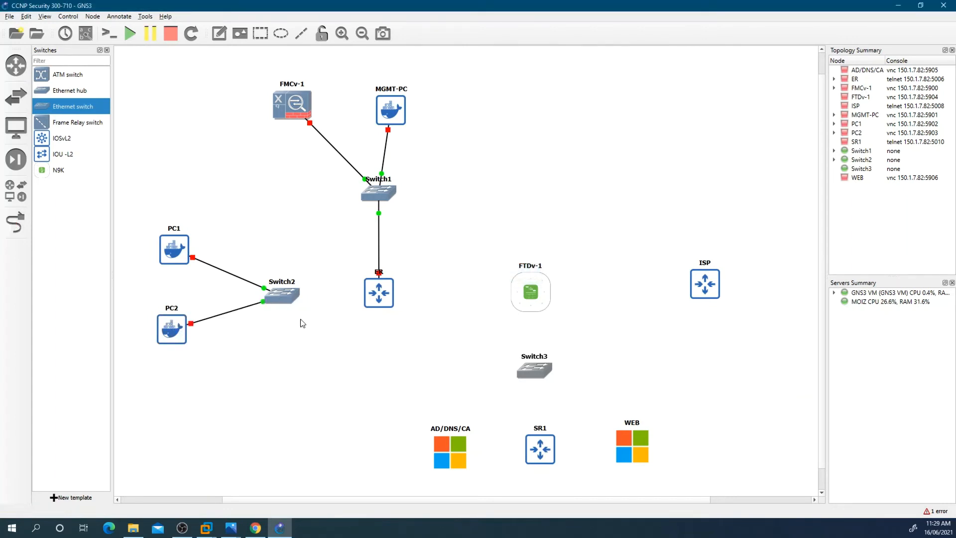
Step: Consult the reference diagram for the ER, FTDv and server connections
mouse_move(230, 527)
click(286, 473)
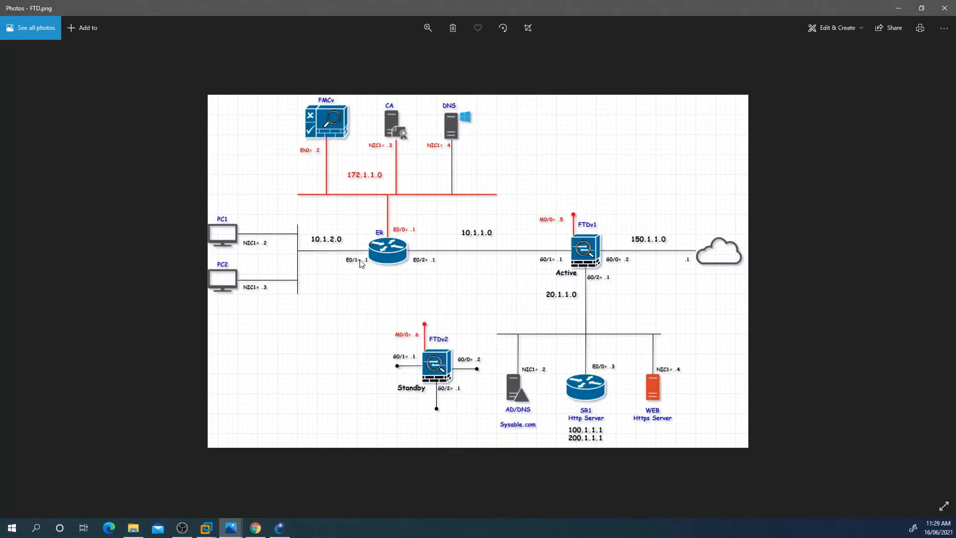
click(281, 527)
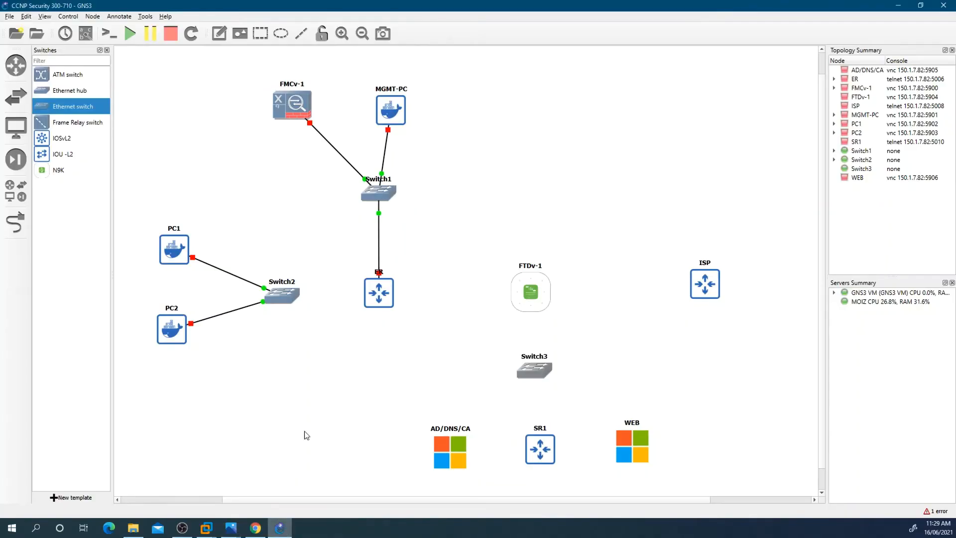
Step: Link Switch2 Ethernet2 to router ER Ethernet0/1
click(20, 220)
click(291, 298)
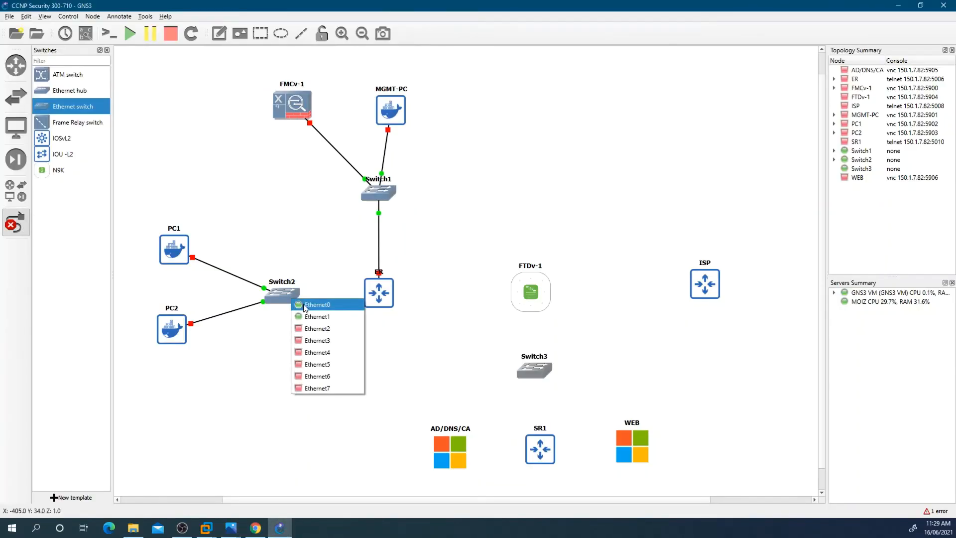
click(328, 317)
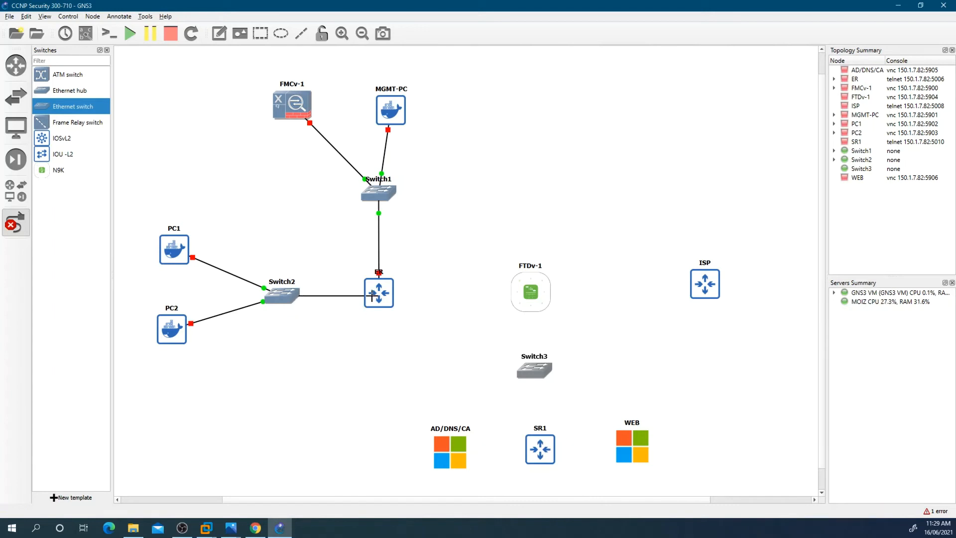
click(373, 296)
click(387, 311)
Step: Link router ER Ethernet0/2 to FTDv-1 Gigabit0/2
click(388, 298)
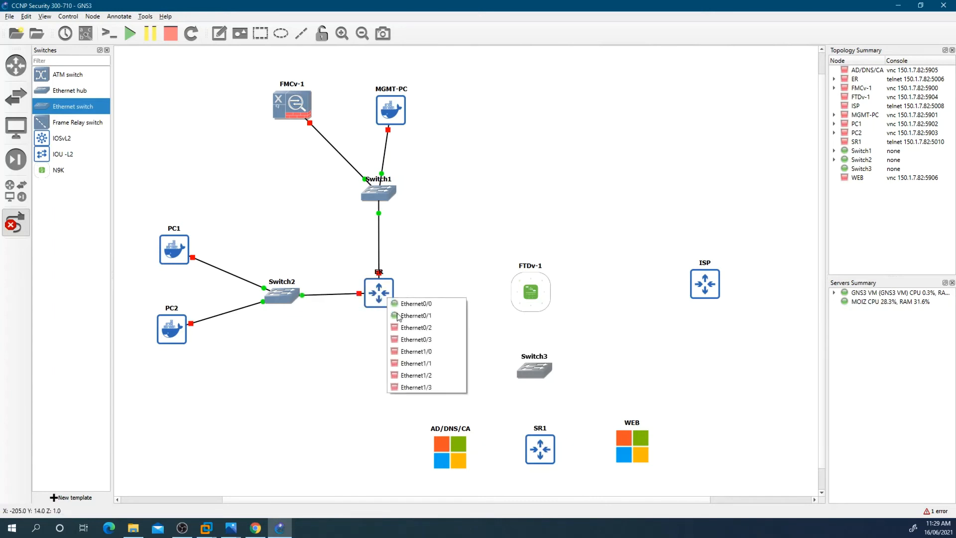
click(405, 328)
click(521, 296)
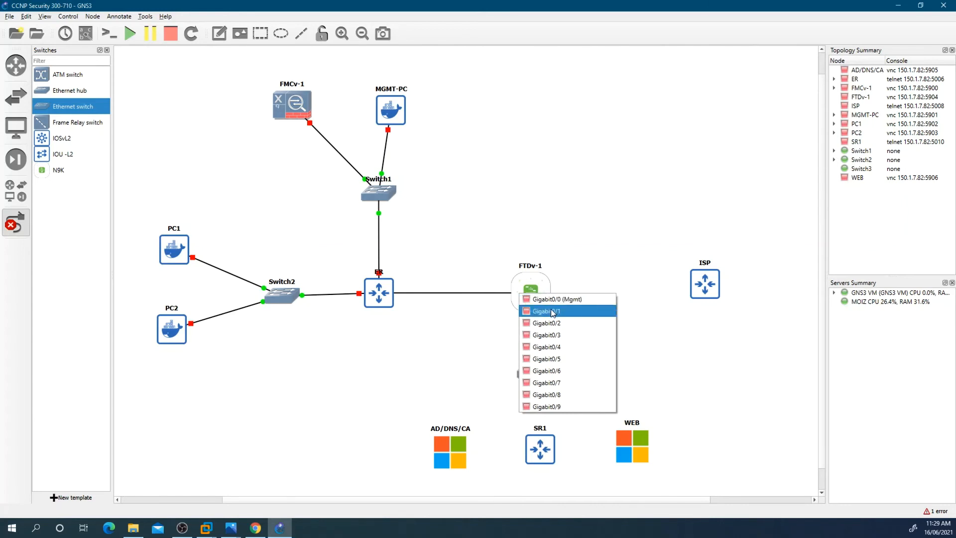
click(550, 323)
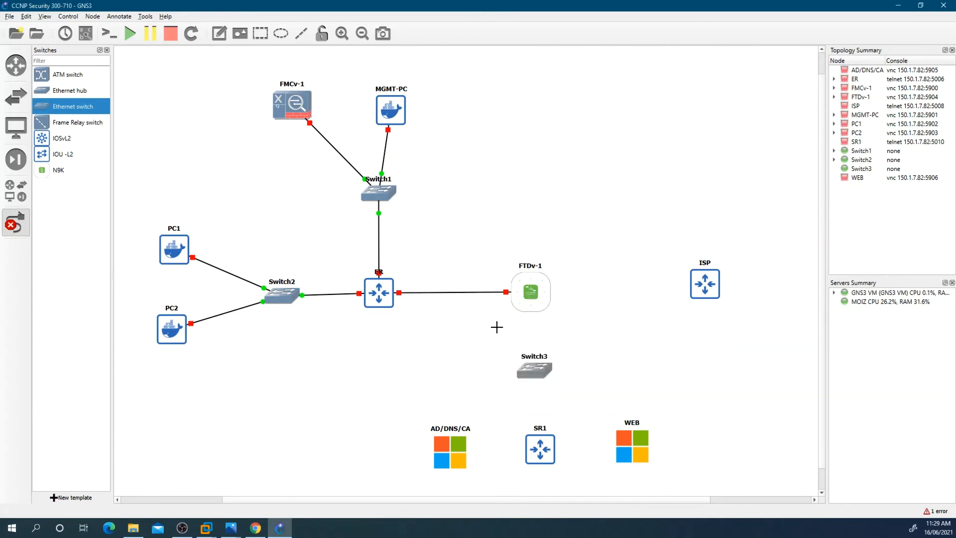
Step: Link FTDv-1 Gigabit0/0 (Mgmt) to Switch1 Ethernet3
click(536, 291)
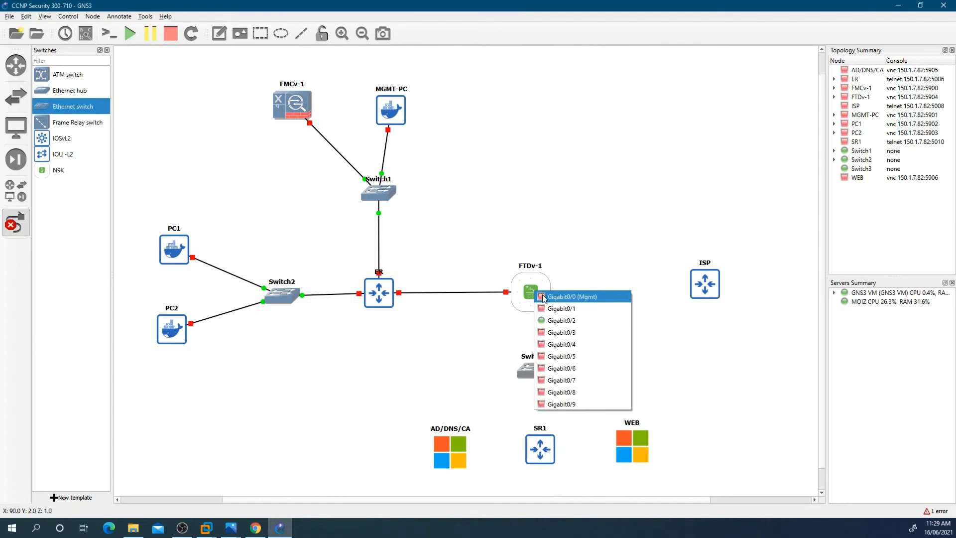
click(543, 297)
click(381, 193)
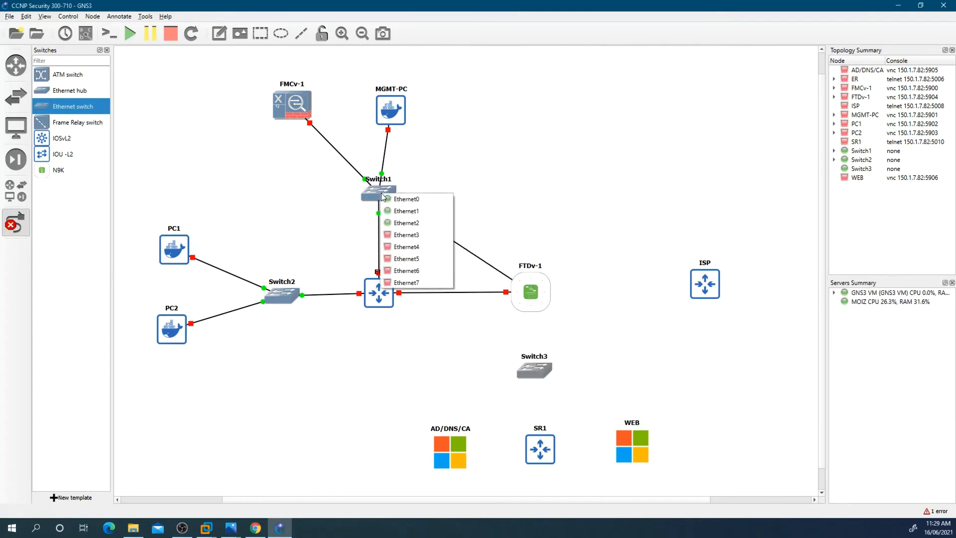
click(404, 235)
Step: Link FTDv-1 Gigabit0/1 to router ISP Ethernet0/0
click(528, 309)
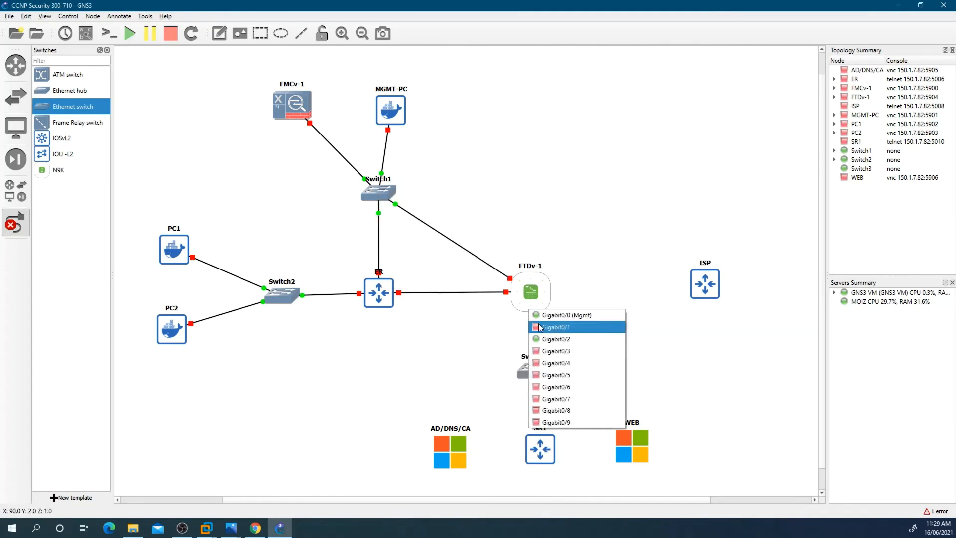
click(540, 327)
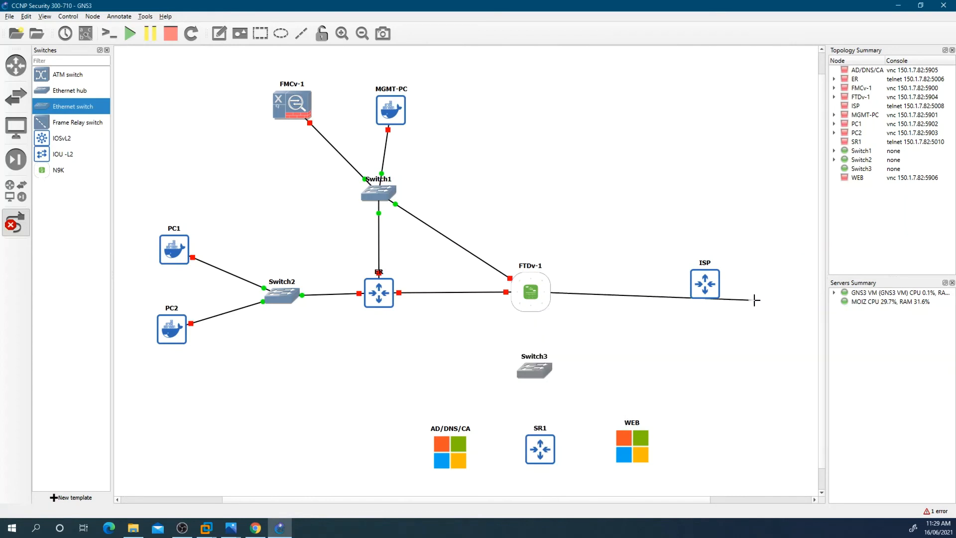
click(704, 292)
click(713, 296)
Step: Link FTDv-1 Gigabit0/3 to Switch3 Ethernet0
click(551, 305)
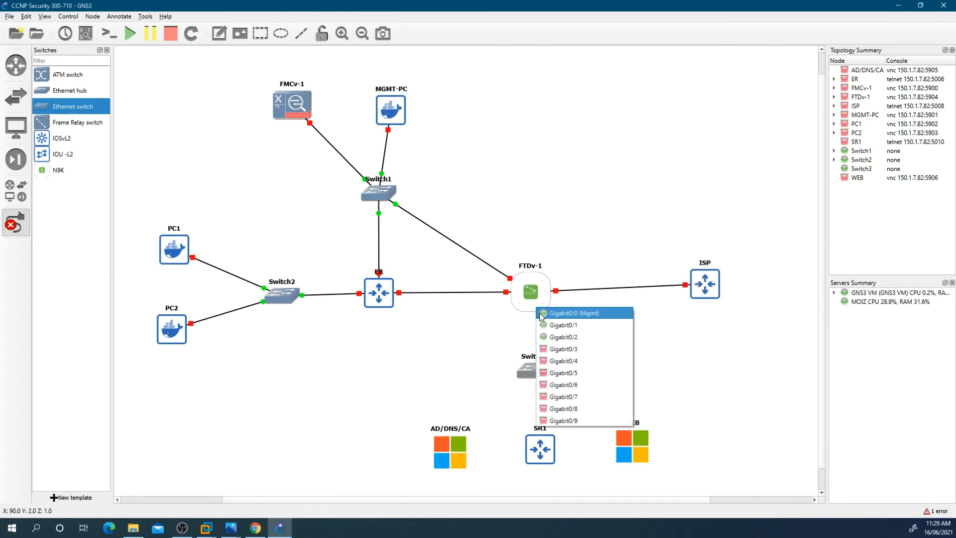
click(556, 349)
click(529, 365)
click(558, 399)
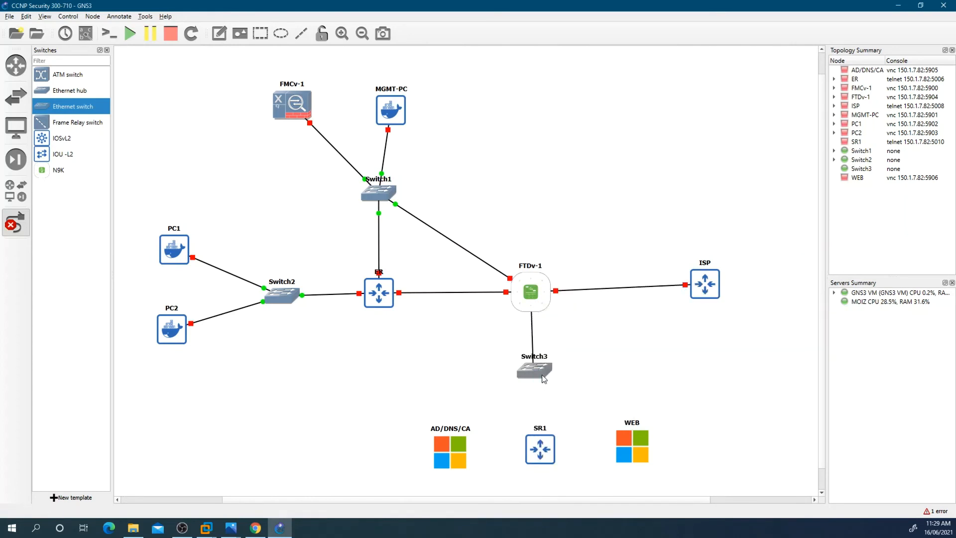
Step: Link AD/DNS/CA NIC1 to Switch3 Ethernet1
click(453, 453)
click(453, 454)
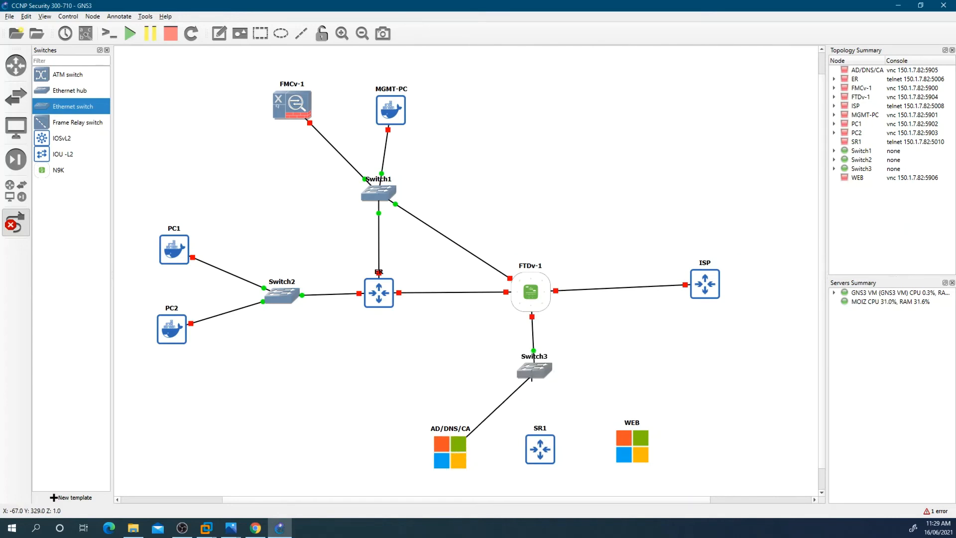
click(534, 371)
click(548, 390)
Step: Link SR1 Ethernet0/0 to Switch3 Ethernet2
click(535, 437)
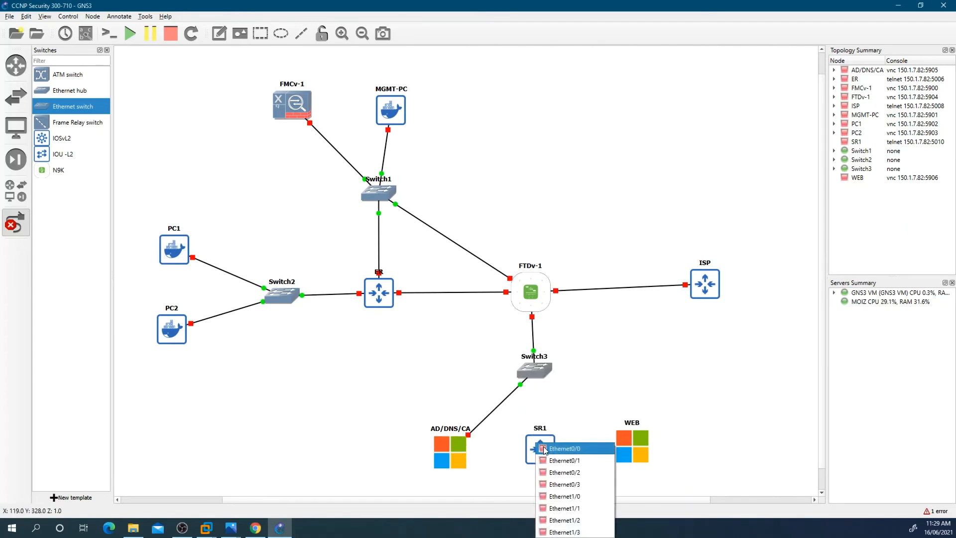
click(560, 391)
click(533, 371)
click(548, 398)
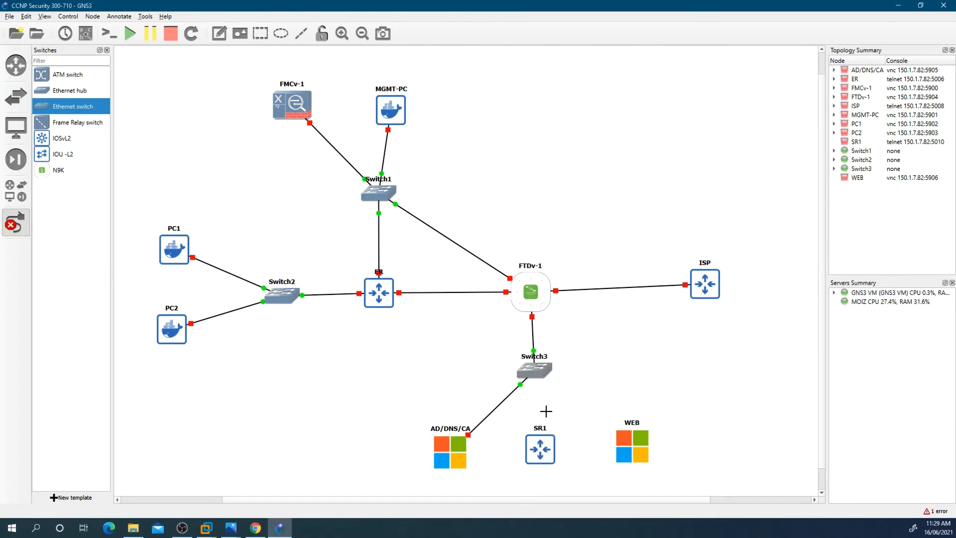
Step: Link WEB NIC1 to Switch3 Ethernet3
click(633, 447)
click(648, 451)
click(534, 371)
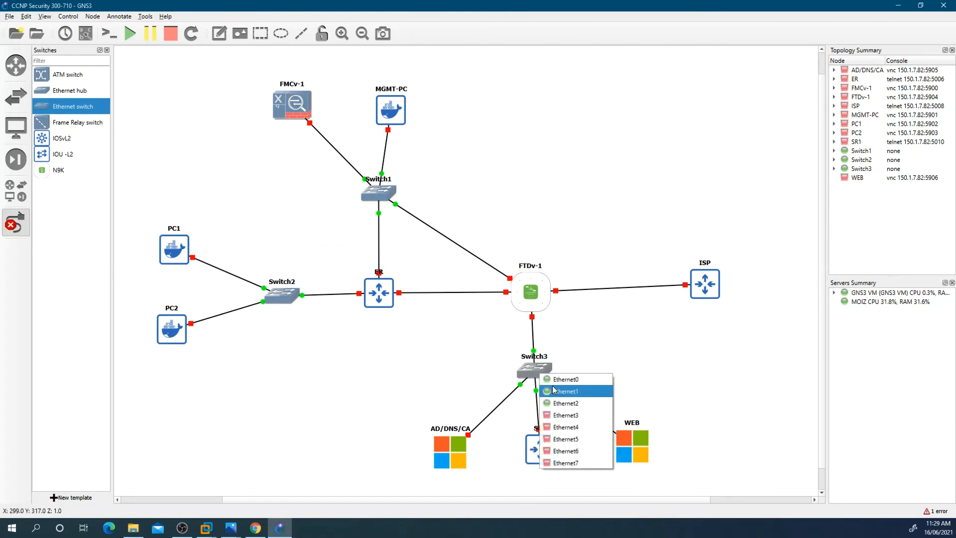
click(558, 414)
Step: Show the interface labels and move FTDv-1's Gigabit0/0 (Mgmt) label above its link
right_click(598, 355)
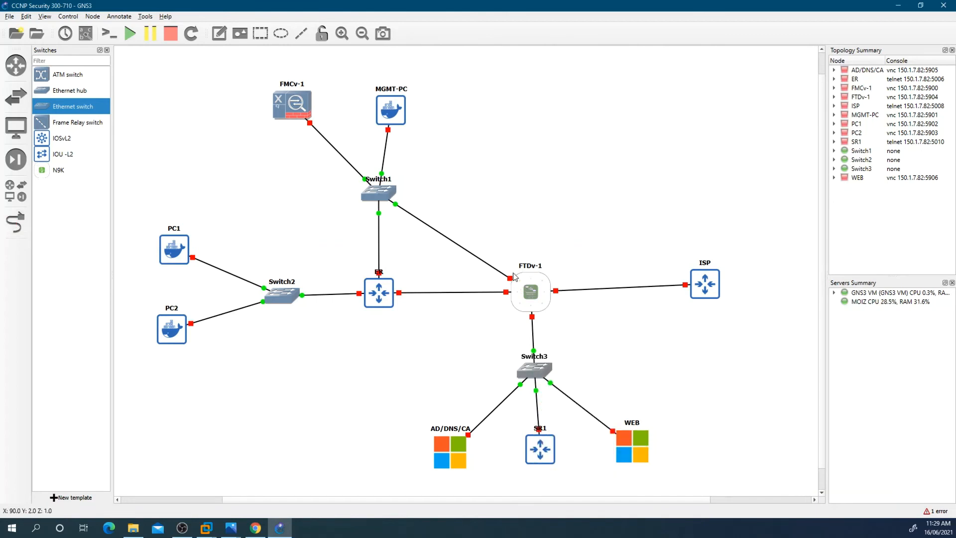
click(89, 35)
drag(522, 289, 518, 252)
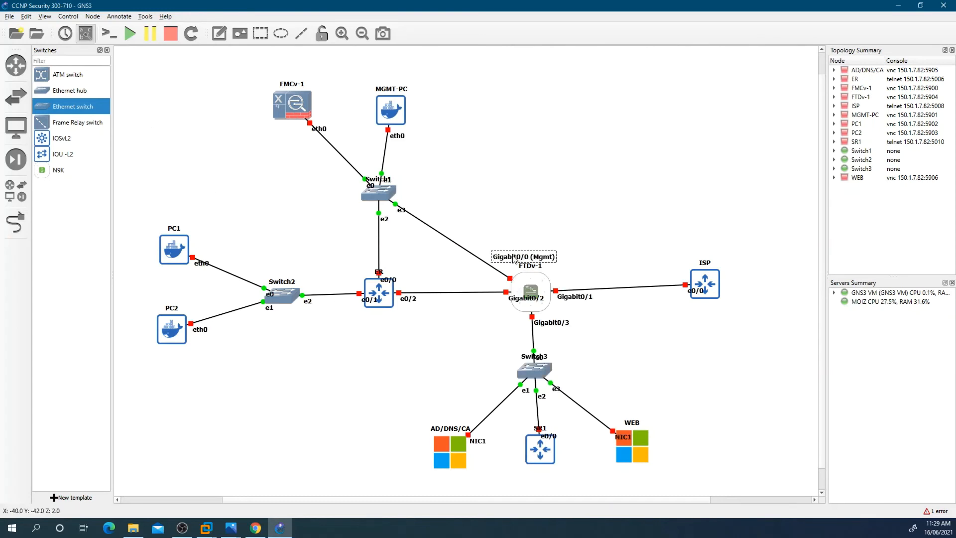
Step: Move FTDv-1's Gigabit0/2 and Gigabit0/3 labels clear of their links
click(514, 305)
drag(515, 305, 484, 305)
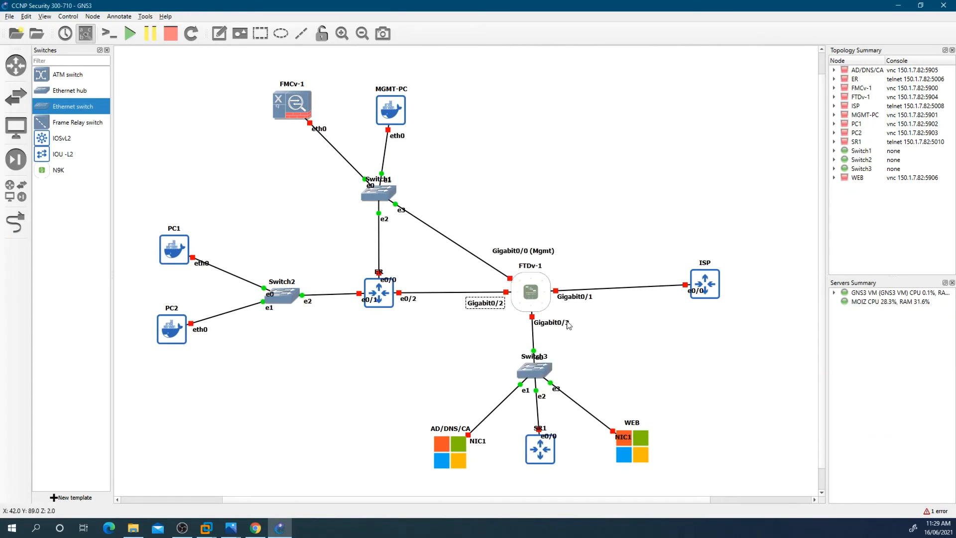
drag(552, 327, 558, 335)
click(613, 329)
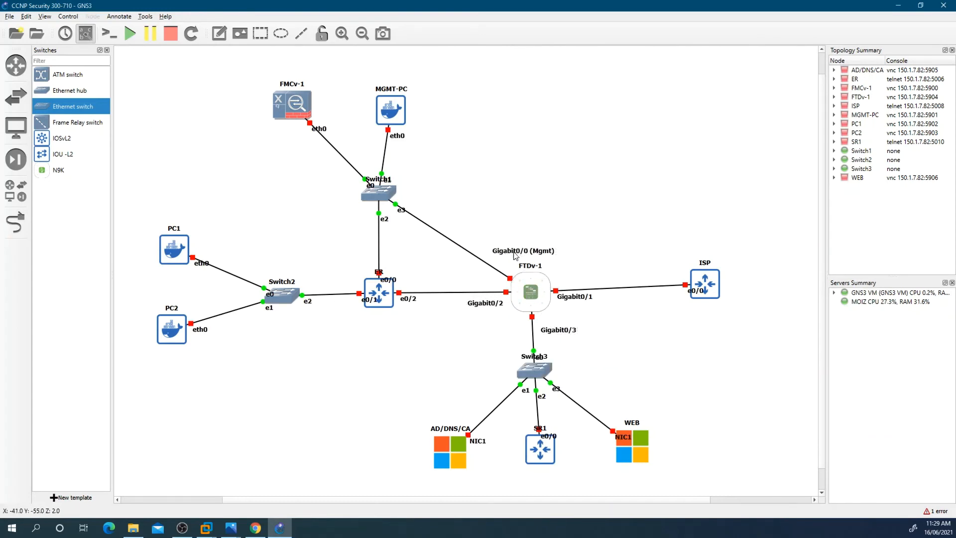
click(516, 255)
right_click(515, 255)
click(529, 259)
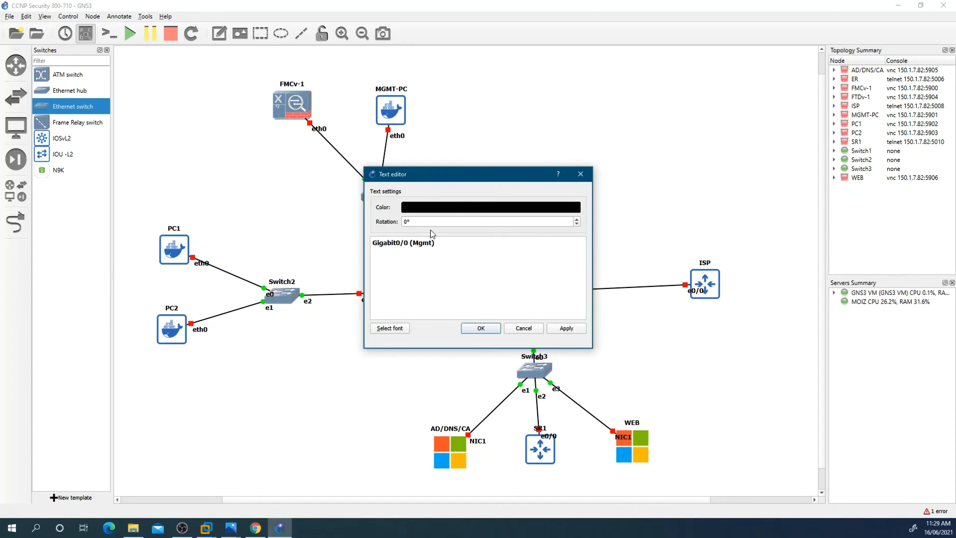
click(531, 329)
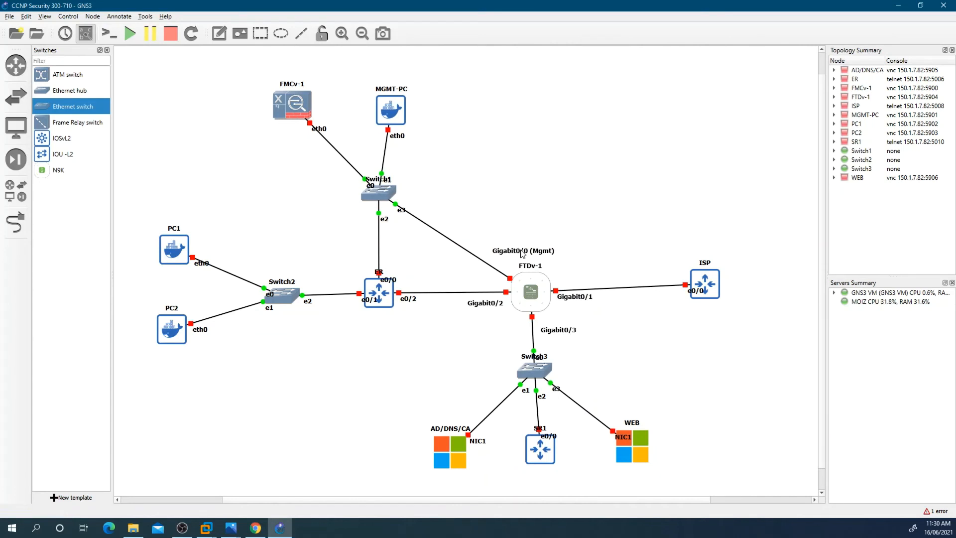
Step: Shorten FTDv-1's management interface label to (Mgmt)
click(523, 253)
right_click(522, 253)
click(533, 257)
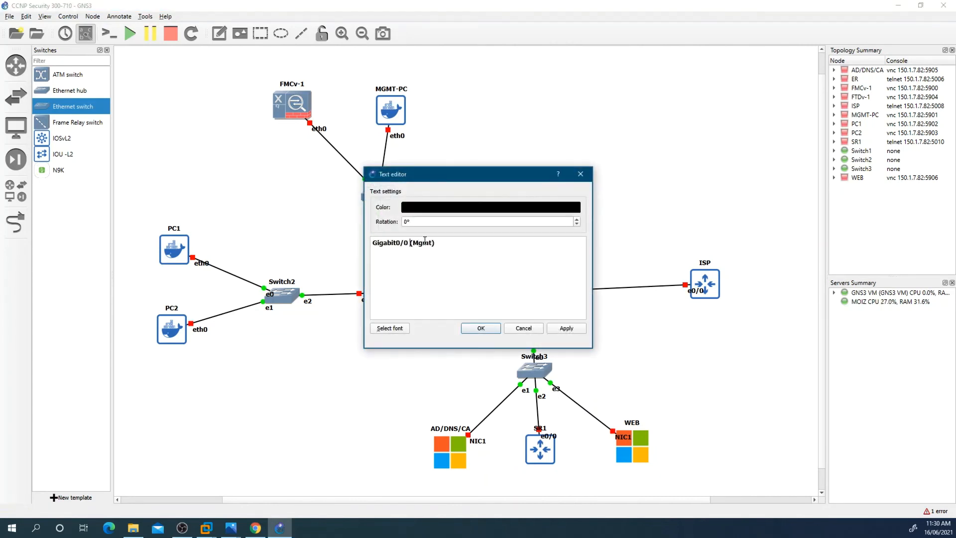
key(BackSpace)
key(BackSpace)
key(BackSpace)
key(BackSpace)
key(BackSpace)
key(BackSpace)
key(BackSpace)
key(BackSpace)
key(BackSpace)
key(BackSpace)
key(BackSpace)
click(491, 328)
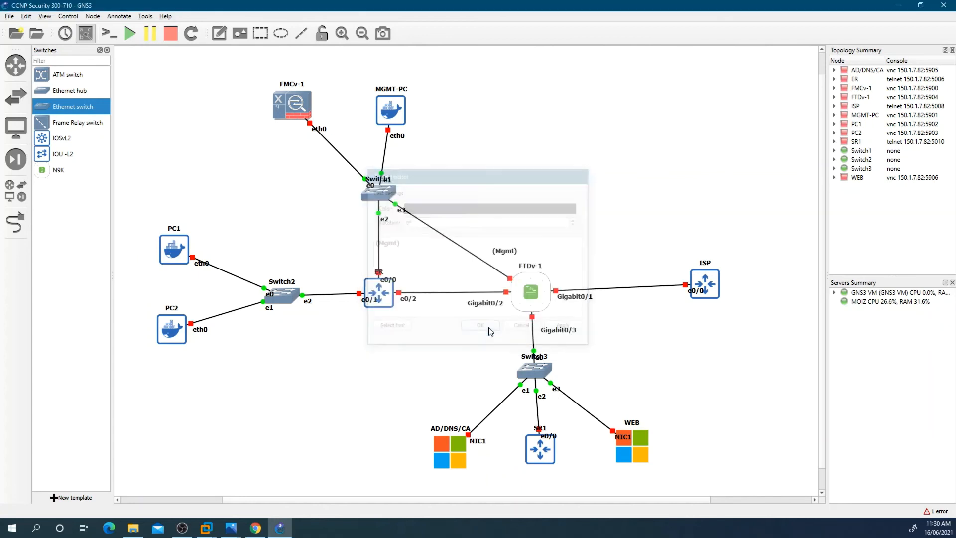
Step: Relabel FTDv-1's interface toward ISP as G0/0
right_click(581, 300)
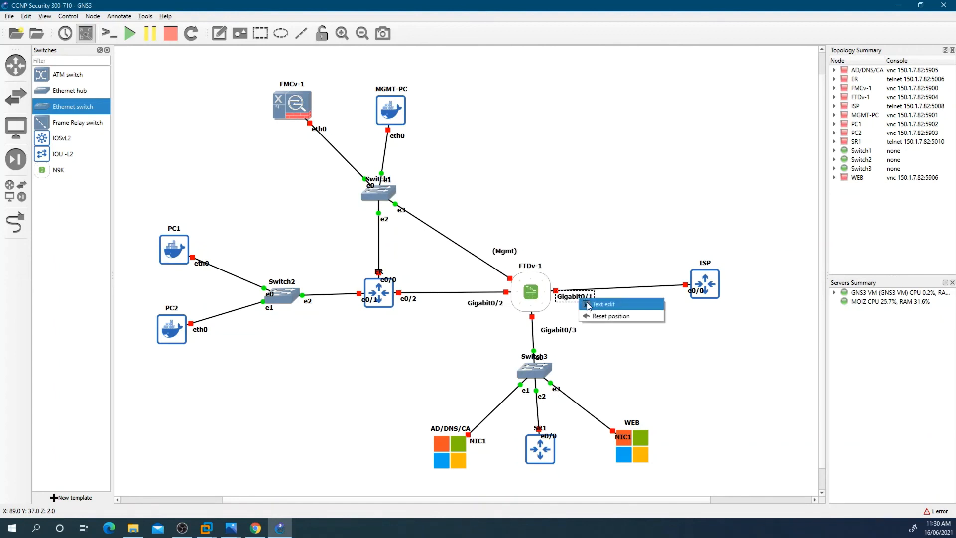
click(613, 304)
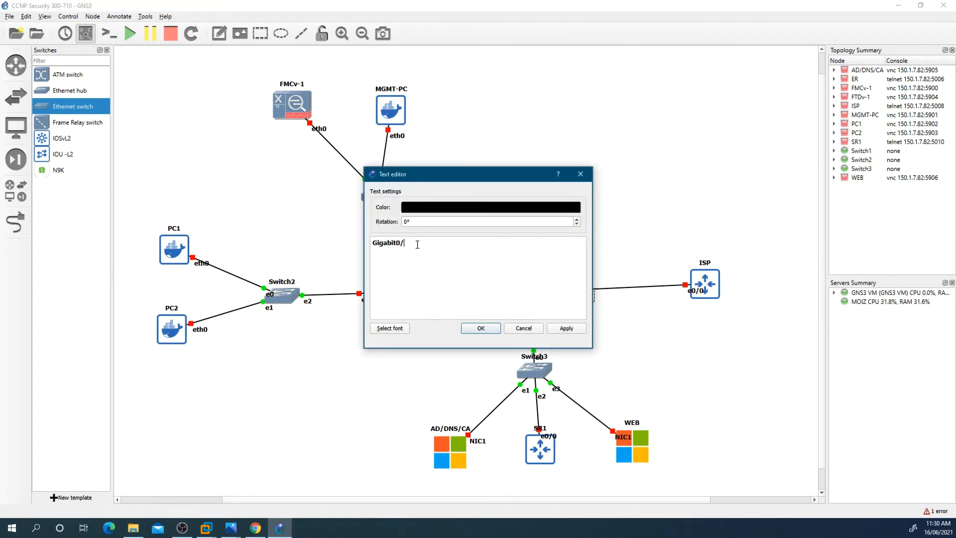
key(BackSpace)
key(BackSpace)
key(BackSpace)
click(474, 329)
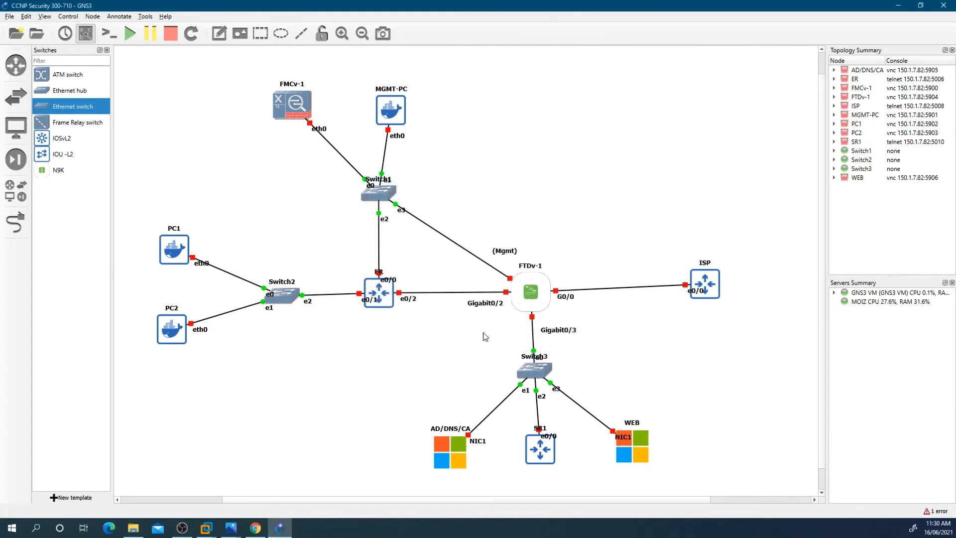
Step: Relabel FTDv-1's interface toward ER as G0/1
click(489, 305)
right_click(489, 305)
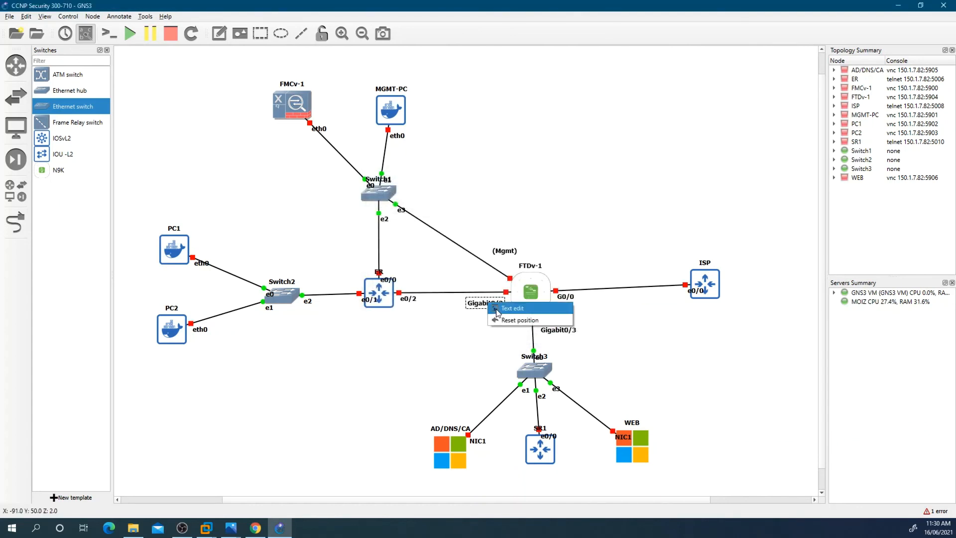
click(508, 309)
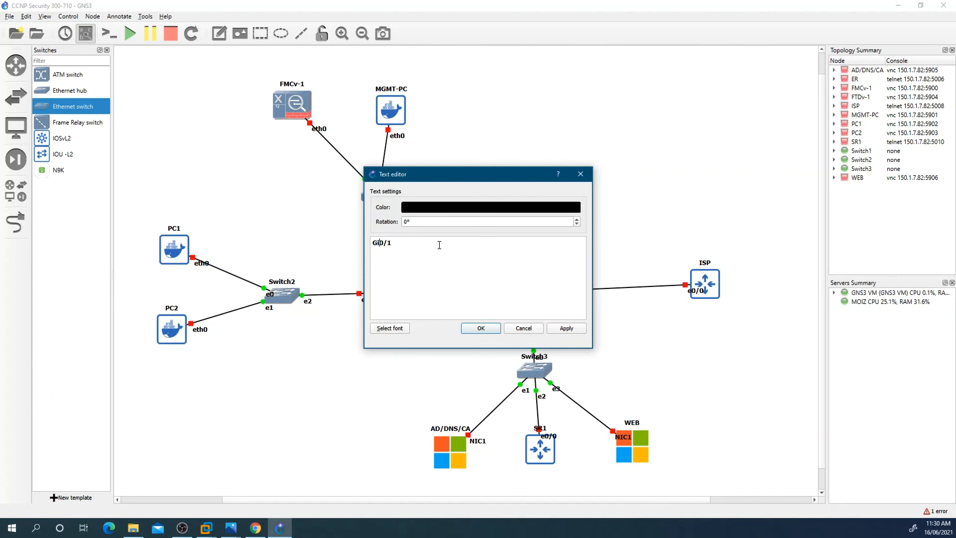
click(481, 328)
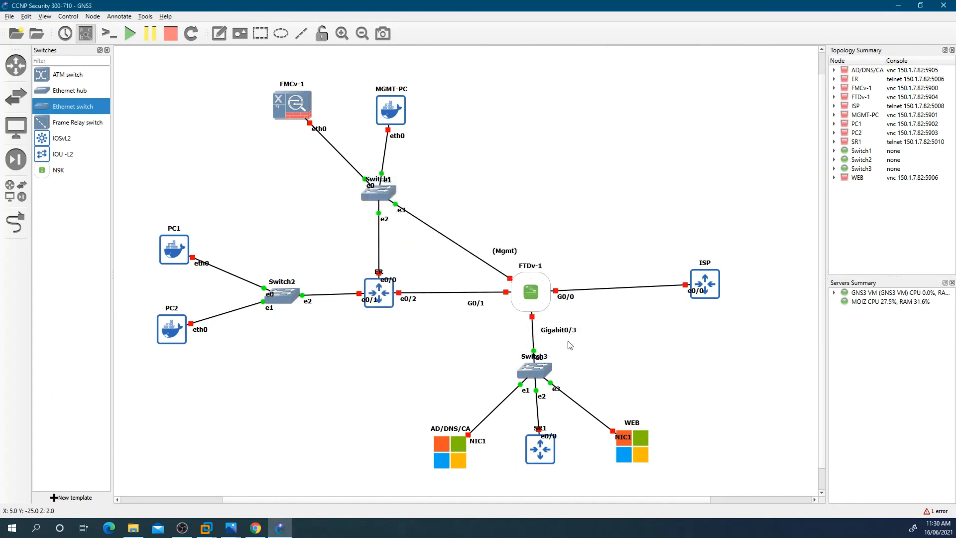
Step: Relabel FTDv-1's interface toward Switch3 as G0/2
click(558, 330)
right_click(559, 332)
click(578, 335)
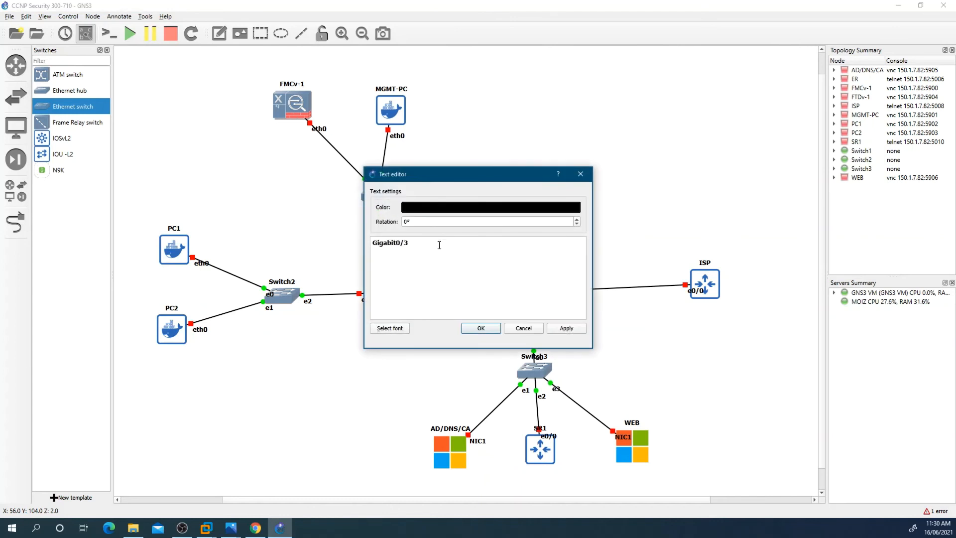
key(BackSpace)
text(2)
key(BackSpace)
key(BackSpace)
key(BackSpace)
key(BackSpace)
click(482, 329)
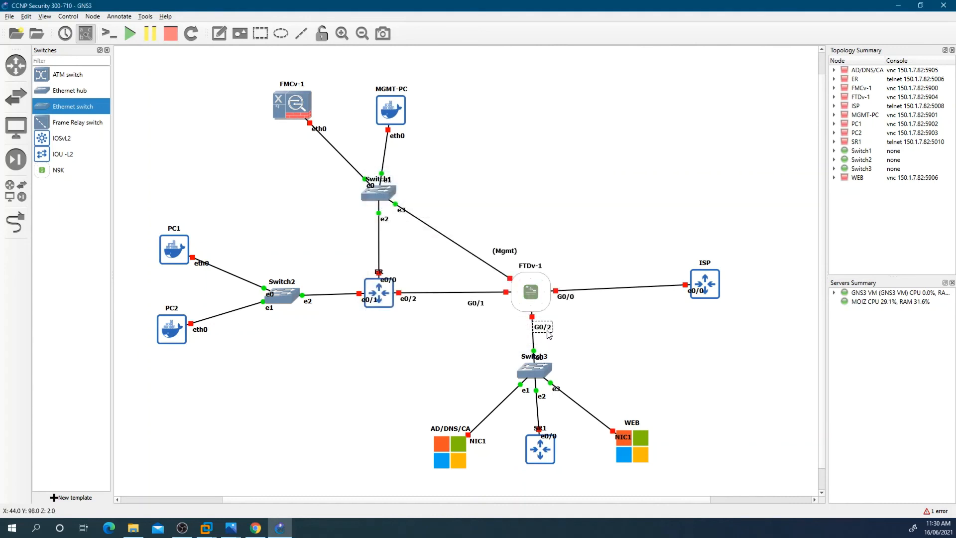
Step: Reposition the G0/1, (Mgmt), ISP e0/0 and ER labels slightly so they sit clear of the links
drag(475, 305, 495, 305)
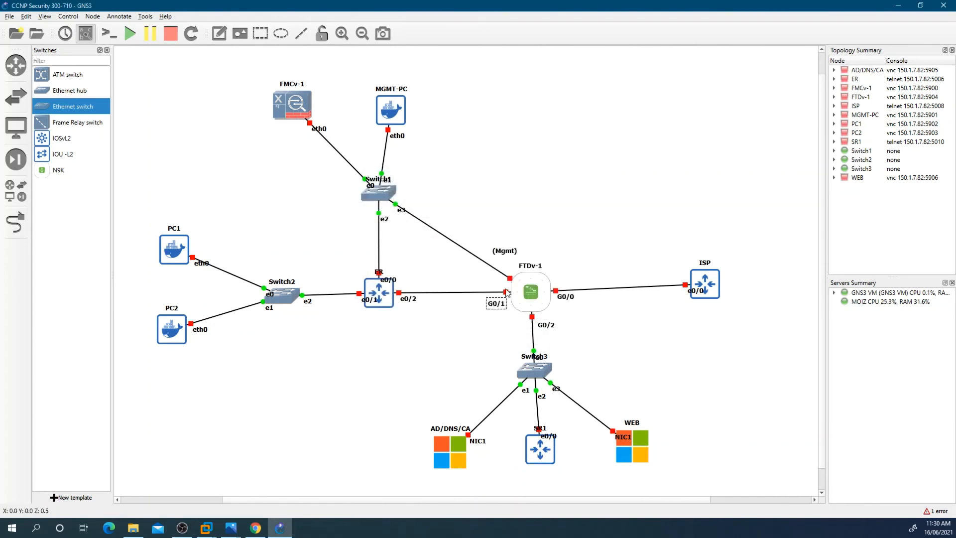
drag(514, 256, 515, 263)
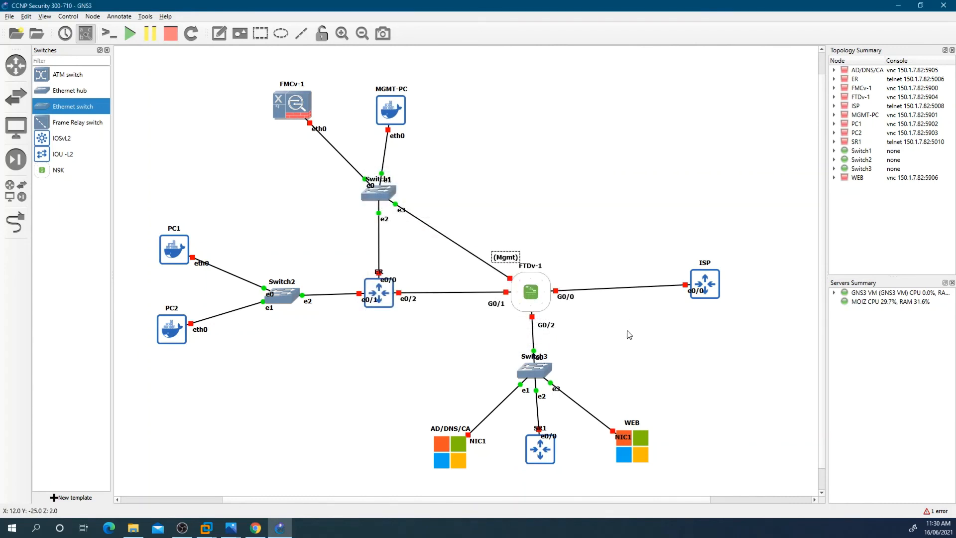
click(554, 249)
drag(696, 291, 682, 294)
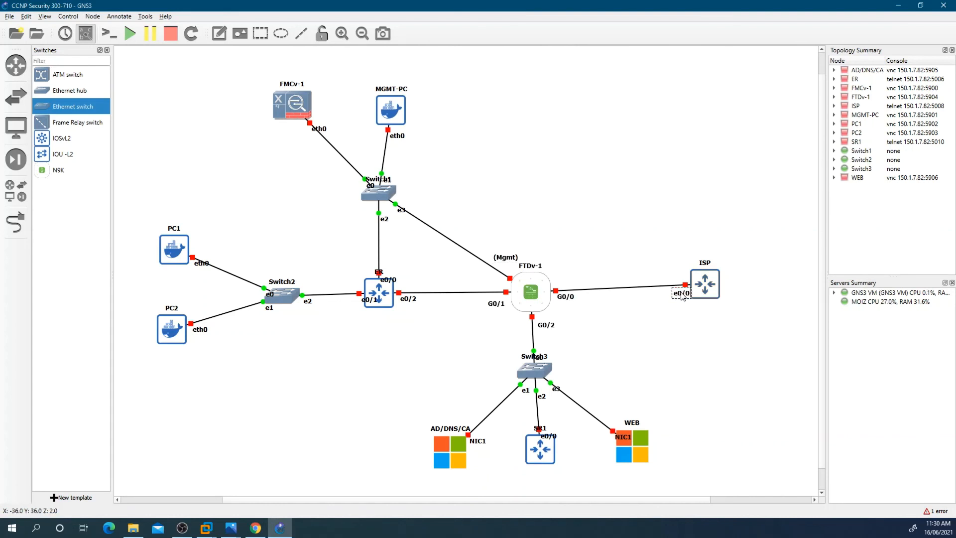
click(661, 340)
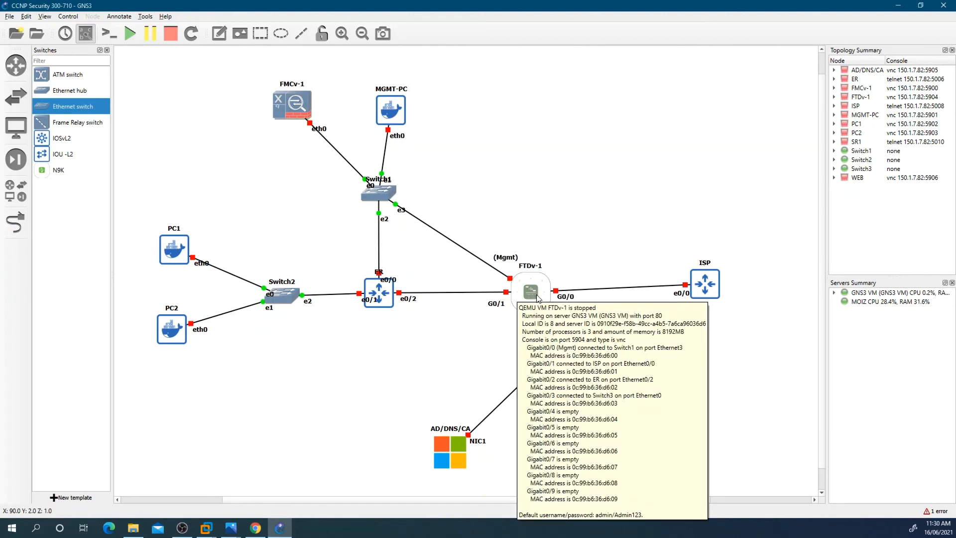
drag(378, 271, 366, 265)
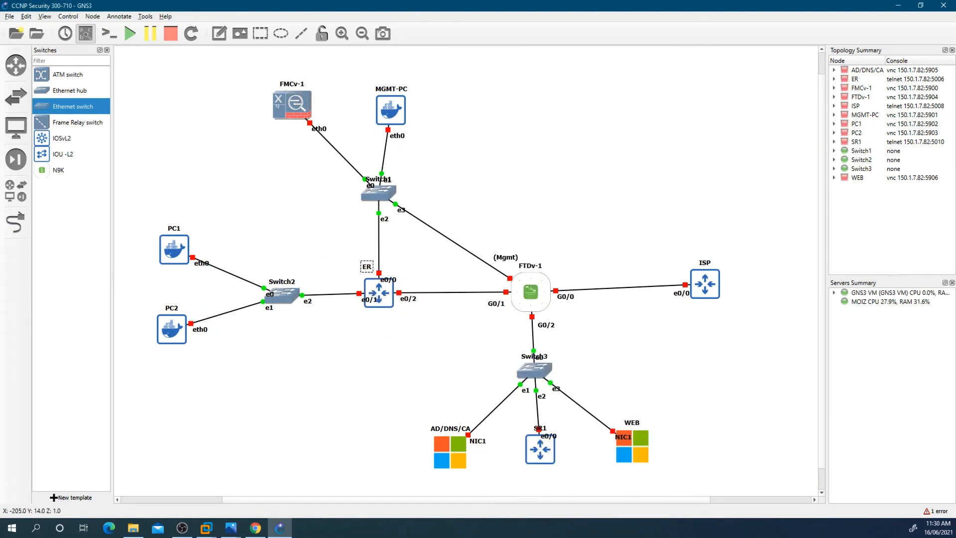